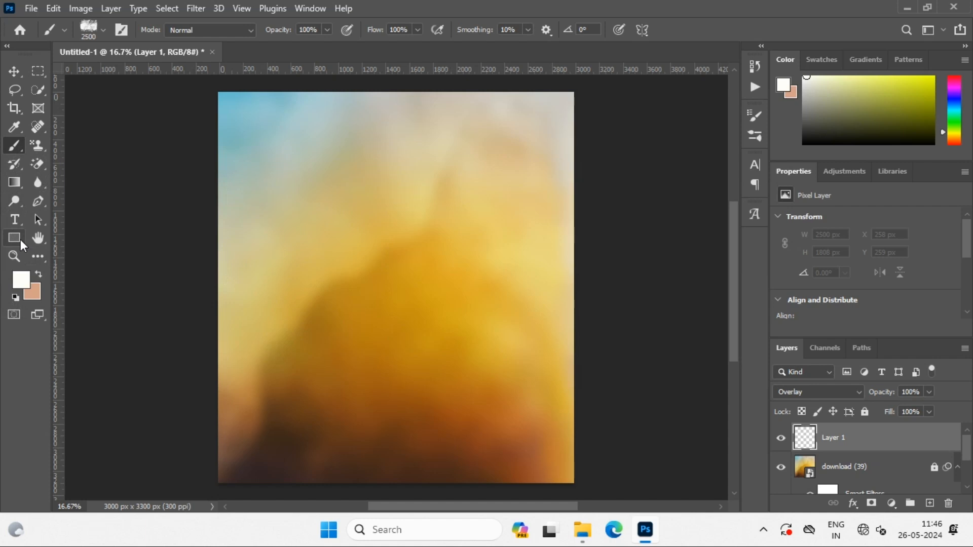
# Activate the Brush tool and import the 20 Painter Brushes set from the RS BRUSH folder
pyautogui.click(20, 240)
pyautogui.click(20, 240)
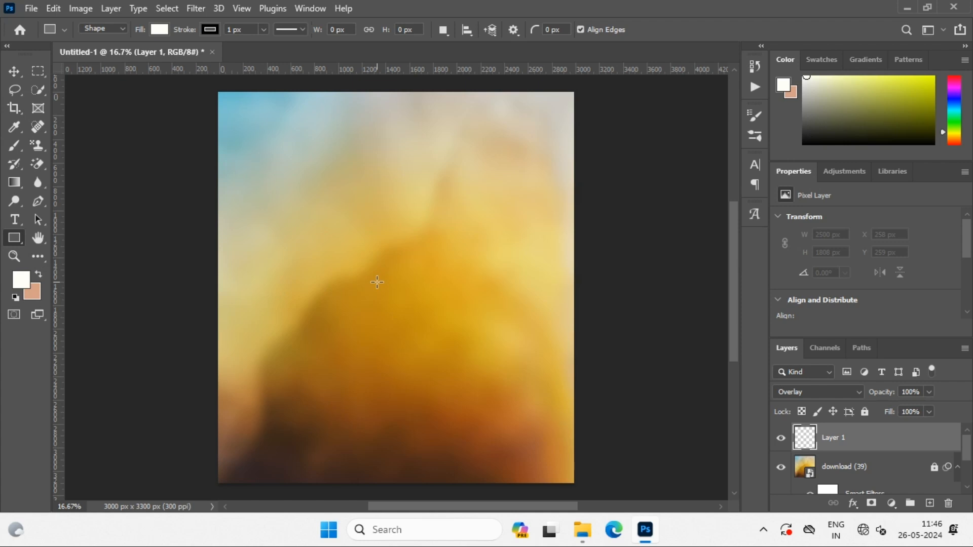
pyautogui.click(10, 147)
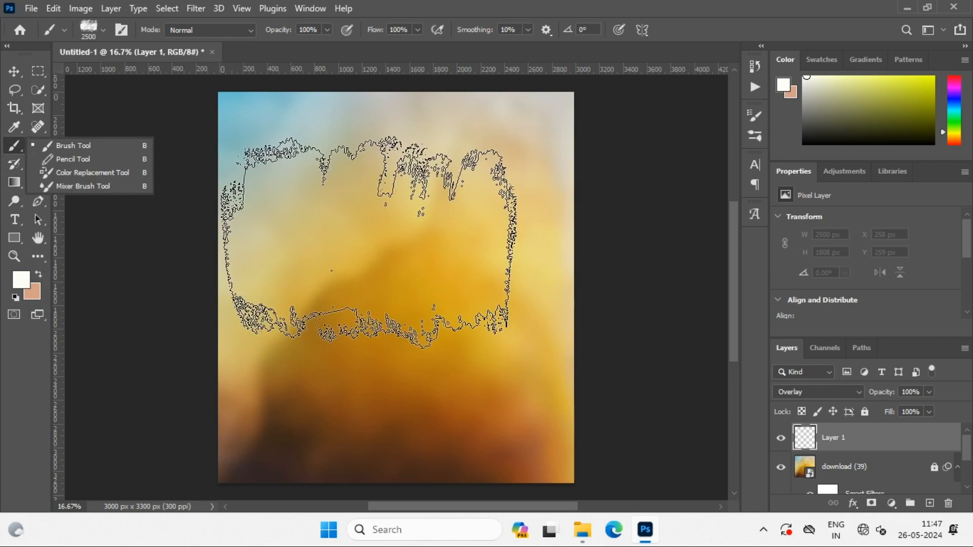
pyautogui.rightClick(389, 245)
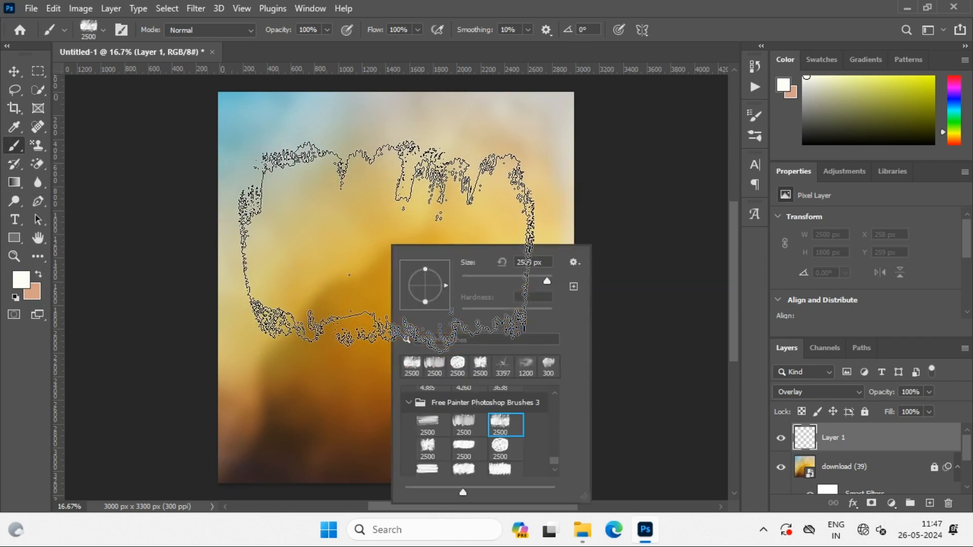
pyautogui.click(573, 261)
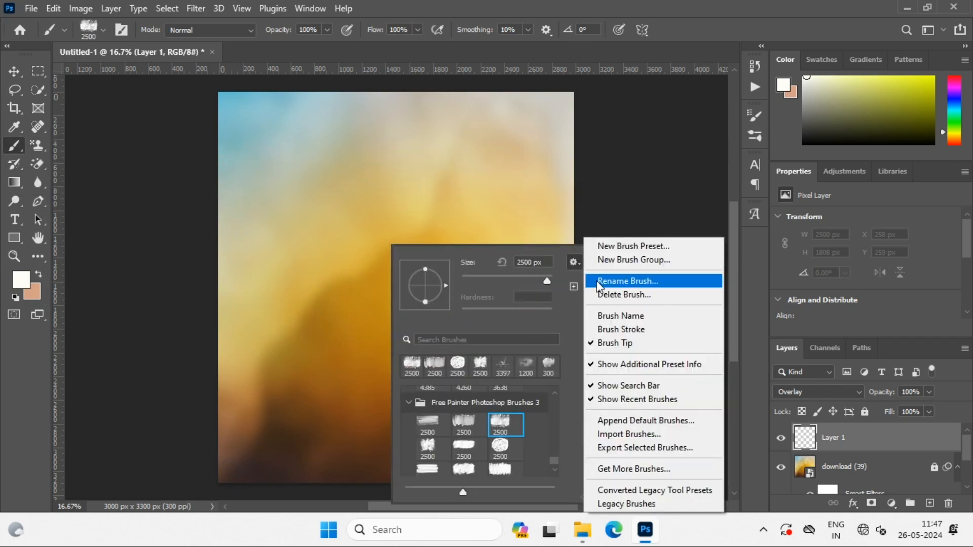
pyautogui.click(596, 433)
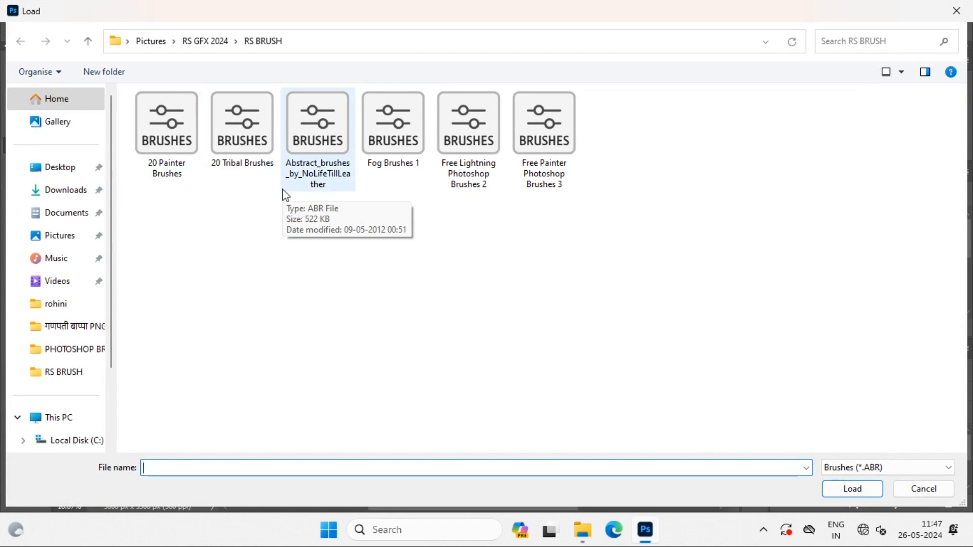
pyautogui.click(81, 40)
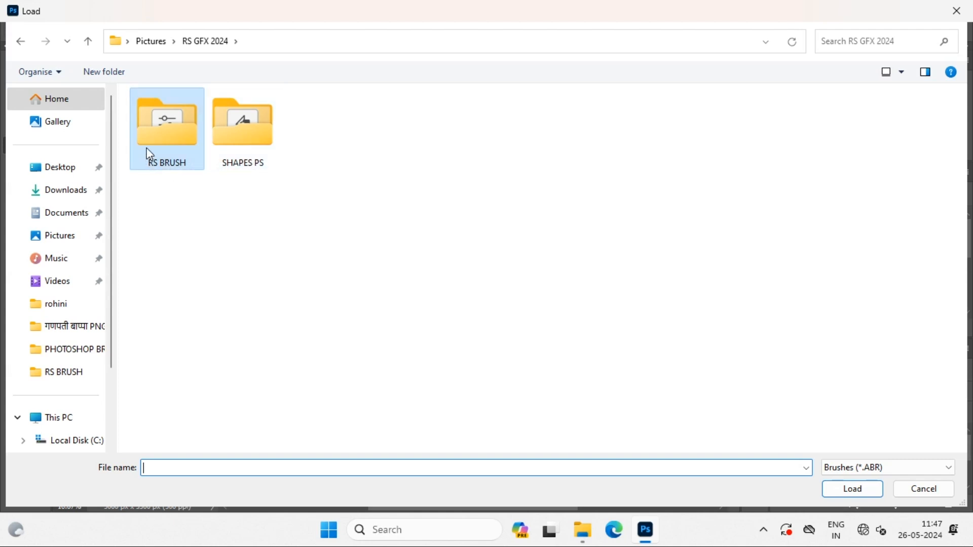
pyautogui.doubleClick(154, 132)
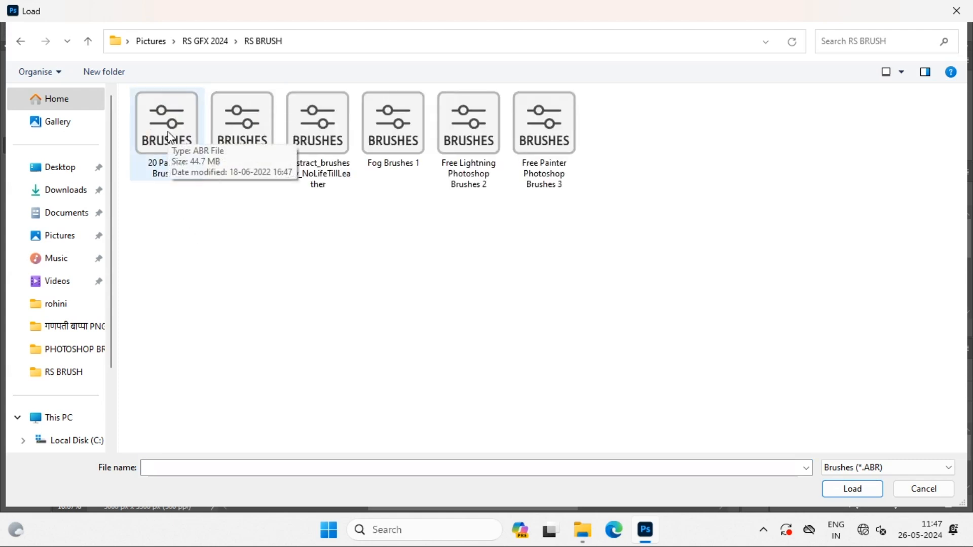
pyautogui.doubleClick(169, 137)
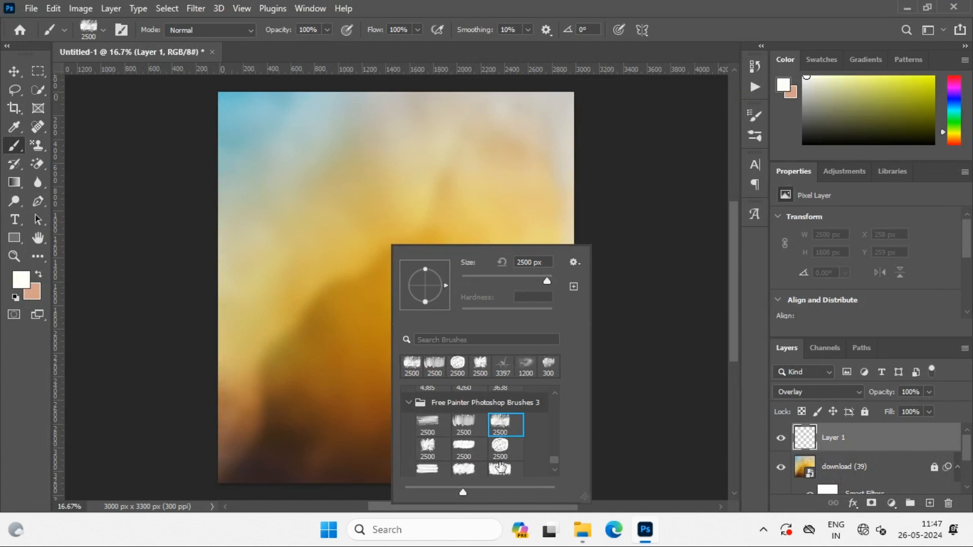
# Choose a wispy 2500 px brush from the newly imported 20 Painter Brushes 4 group
pyautogui.scroll(-3, 500, 466)
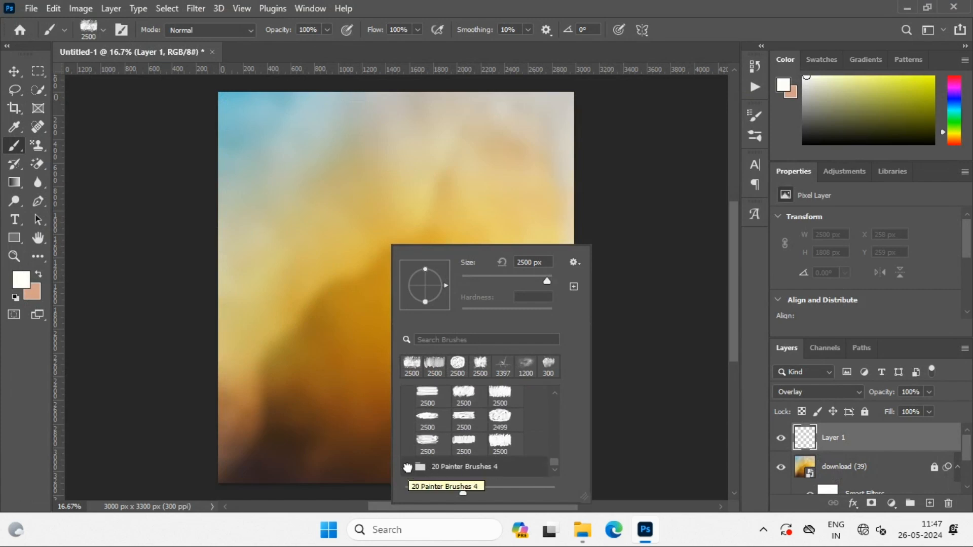
pyautogui.click(408, 467)
pyautogui.scroll(-3, 431, 458)
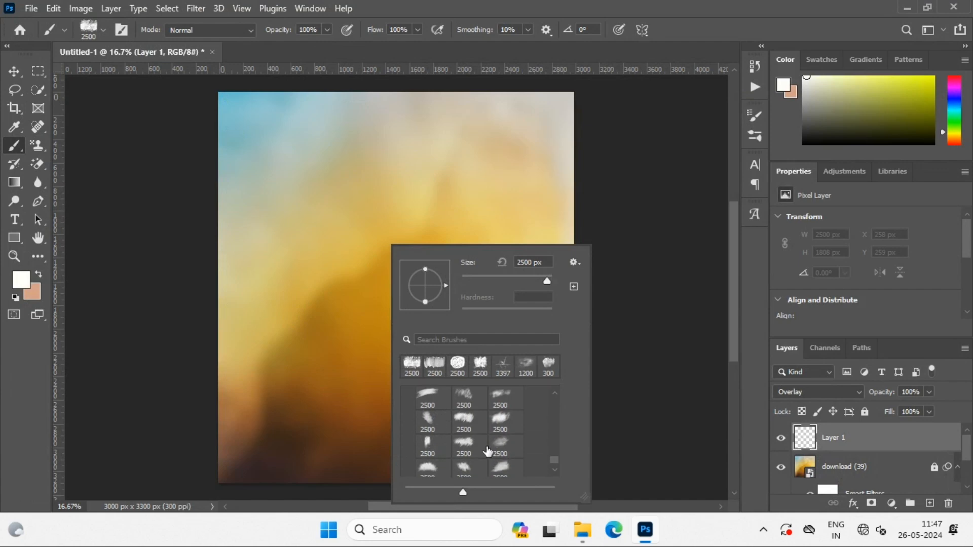
pyautogui.click(468, 402)
# Try white painter-brush dabs over the centre of the canvas and undo them
pyautogui.click(365, 237)
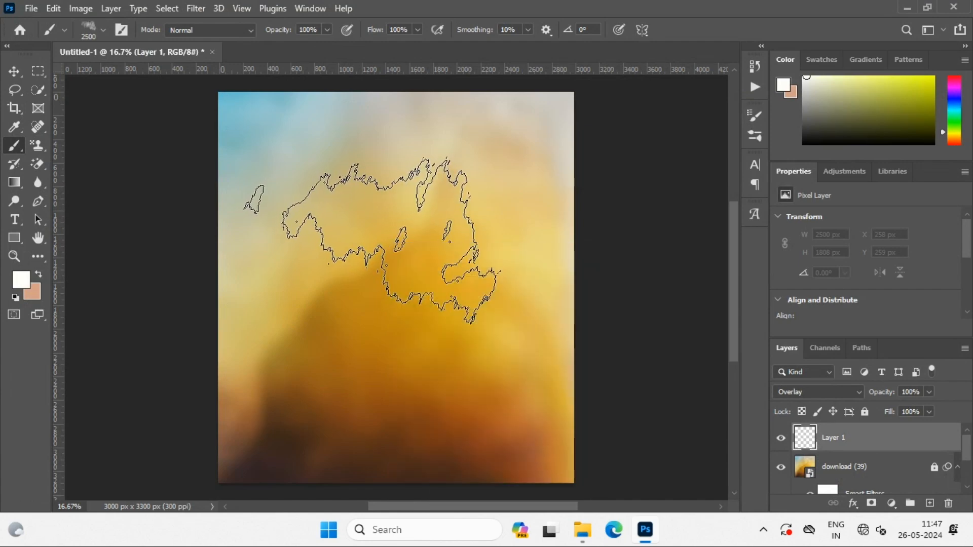
pyautogui.scroll(1, 388, 389)
pyautogui.hotkey('ctrl', 'z')
pyautogui.click(411, 328)
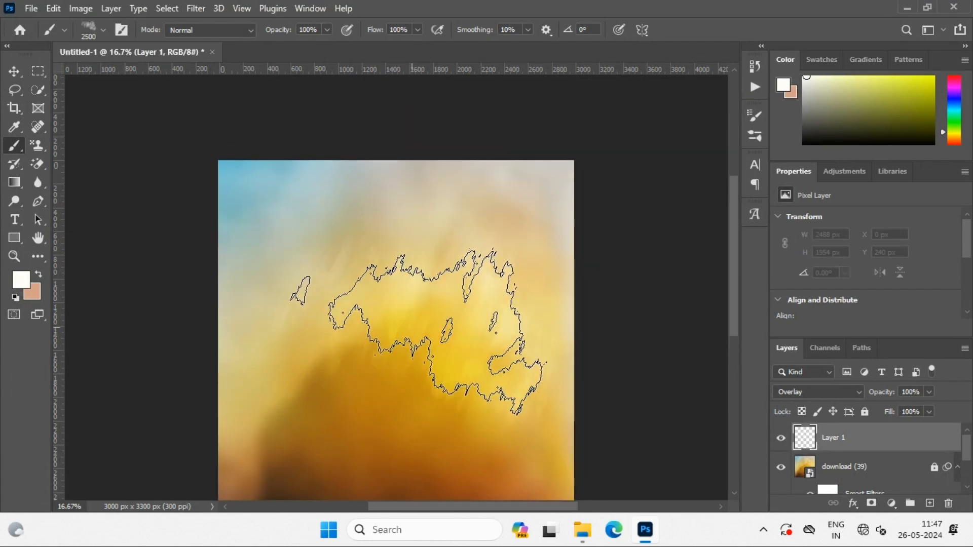
pyautogui.hotkey('ctrl', 'z')
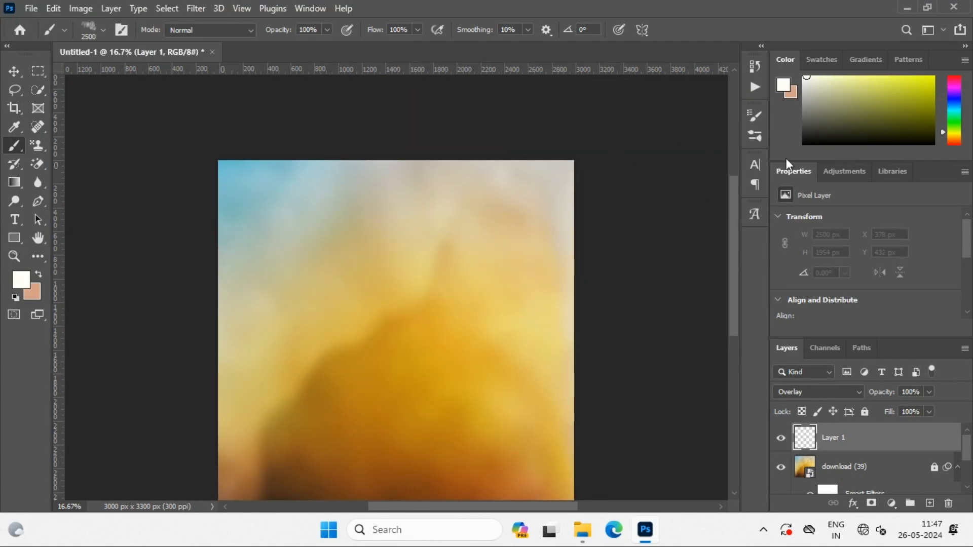
# Set the foreground colour to bright orange and keep Layer 1's blend mode at Overlay
pyautogui.click(955, 140)
pyautogui.moveTo(920, 101); pyautogui.dragTo(933, 77)
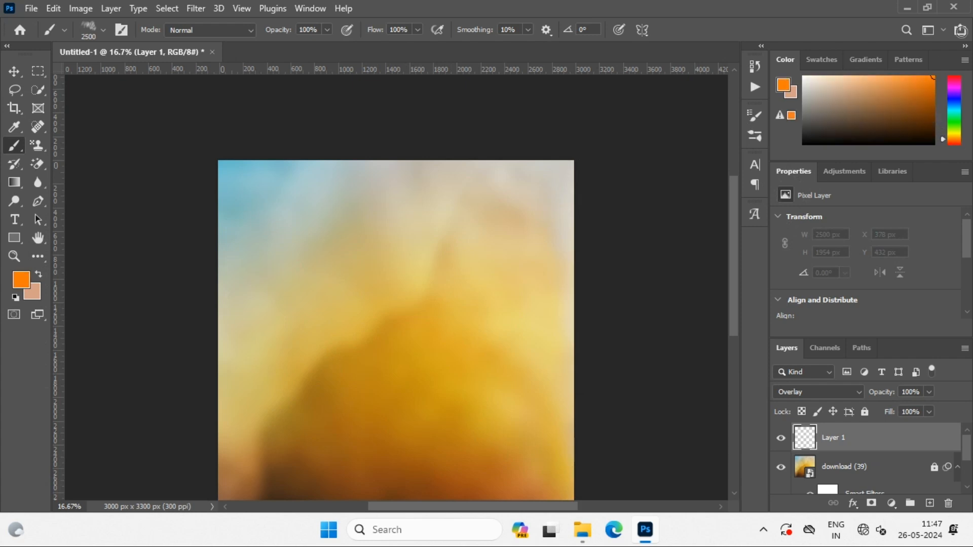
pyautogui.click(816, 397)
pyautogui.click(823, 327)
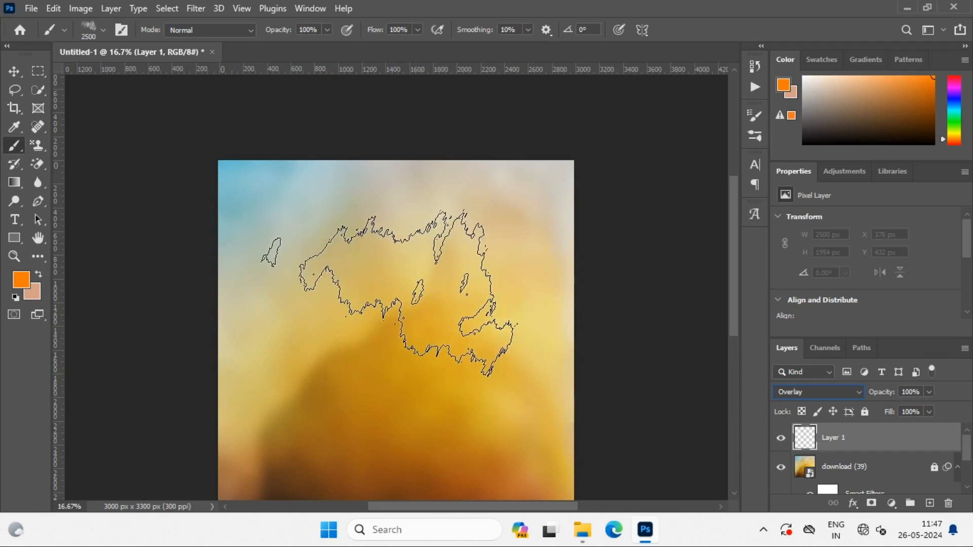
pyautogui.rightClick(389, 293)
pyautogui.click(834, 436)
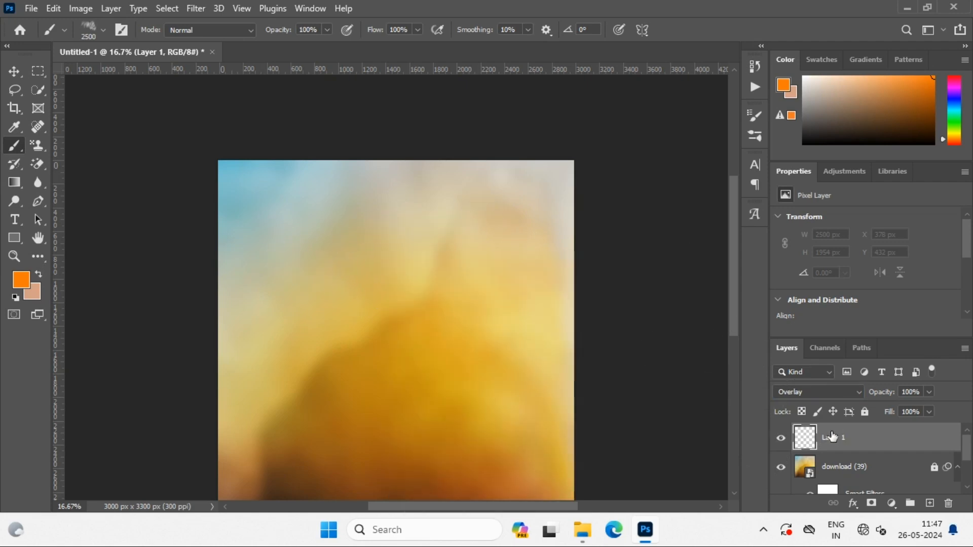
# Enlarge the painter brush to 3000 px and dab orange across the middle of the canvas on Layer 1
pyautogui.press(']')
pyautogui.press(']')
pyautogui.press(']')
pyautogui.press(']')
pyautogui.press(']')
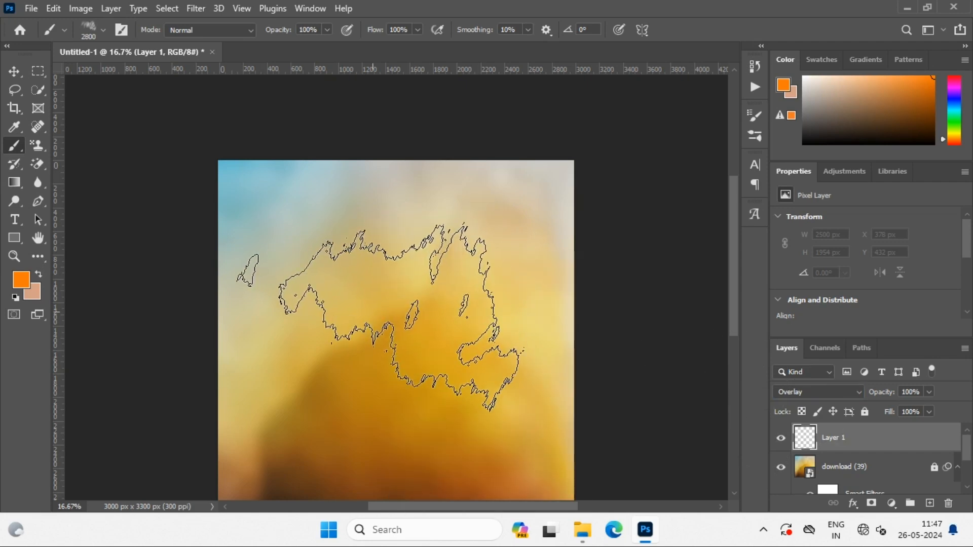
pyautogui.click(372, 313)
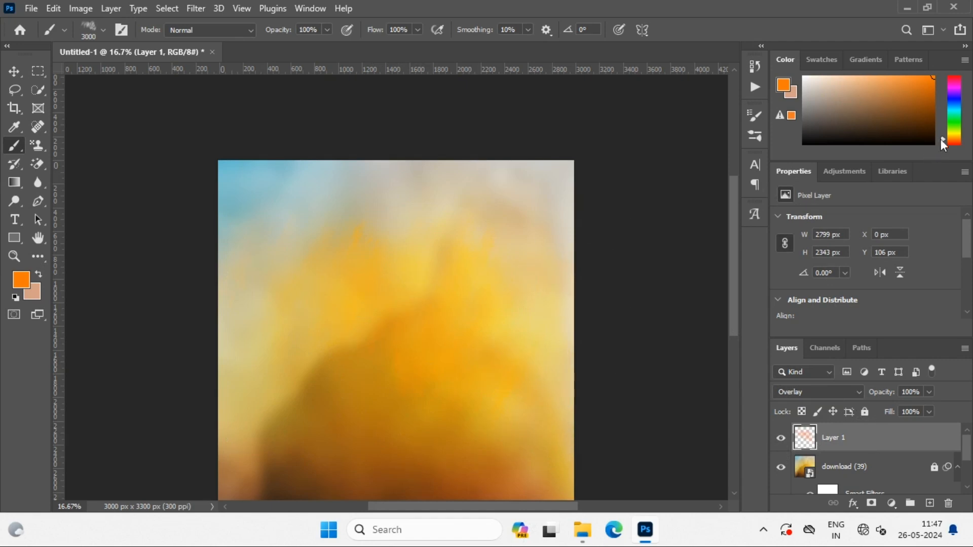
# Paint bright yellow strokes across Layer 1 and cover parts of them with white dabs of the same brush
pyautogui.moveTo(956, 133); pyautogui.dragTo(947, 133)
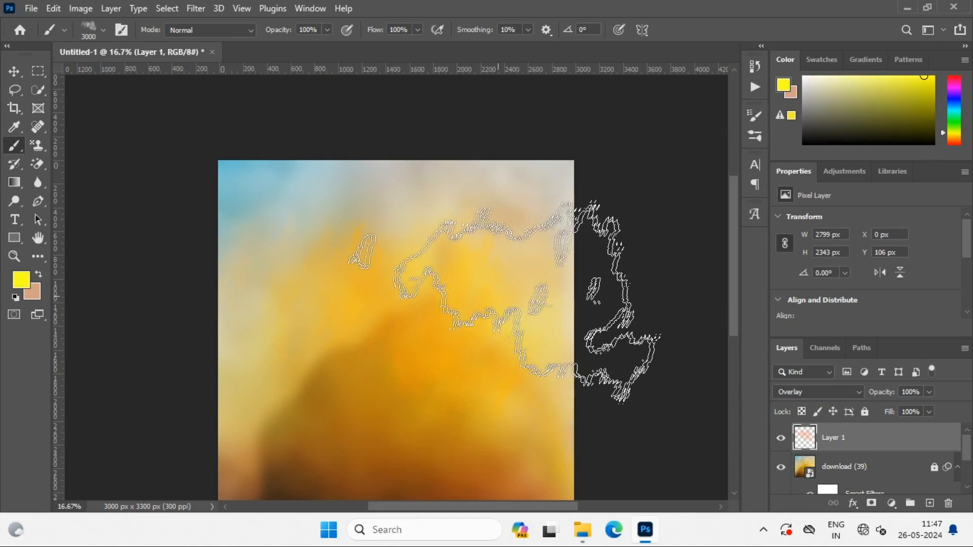
pyautogui.moveTo(586, 326)
pyautogui.mouseDown()
pyautogui.moveTo(374, 304)
pyautogui.moveTo(345, 417)
pyautogui.moveTo(367, 319)
pyautogui.mouseUp()
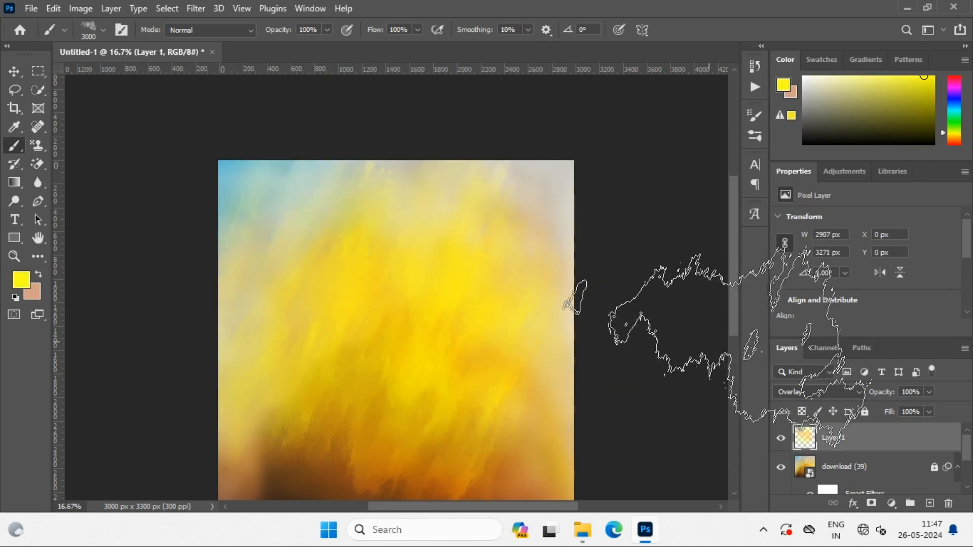
pyautogui.click(803, 77)
pyautogui.scroll(-3, 579, 434)
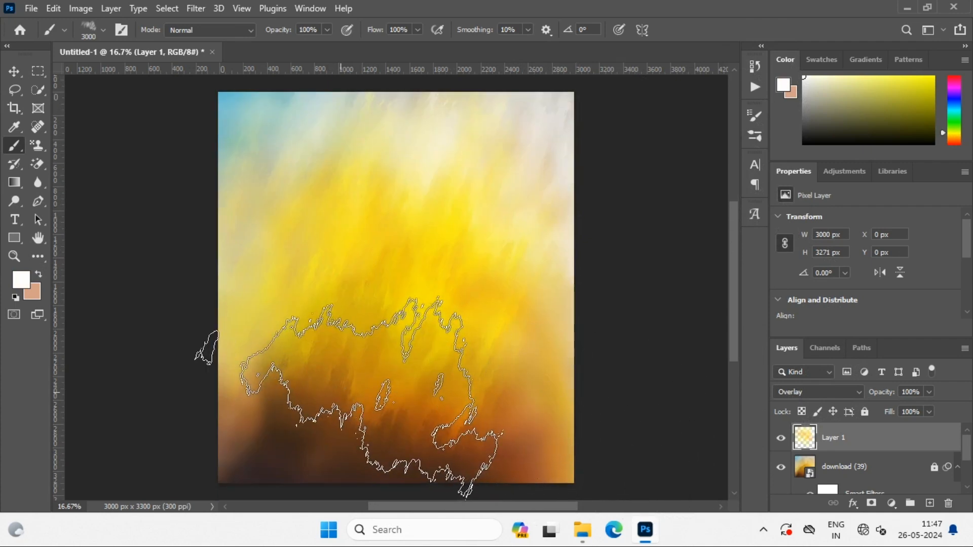
pyautogui.click(340, 394)
pyautogui.click(390, 263)
pyautogui.scroll(3, 564, 436)
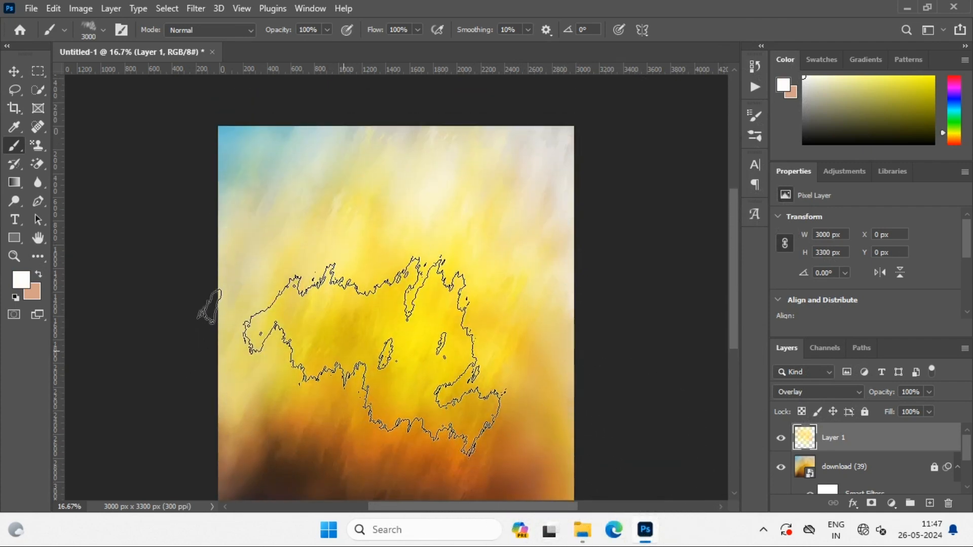
# Pick a different 2500 px brush from the 20 Painter Brushes 4 group and dab white over the canvas on Layer 1
pyautogui.rightClick(343, 279)
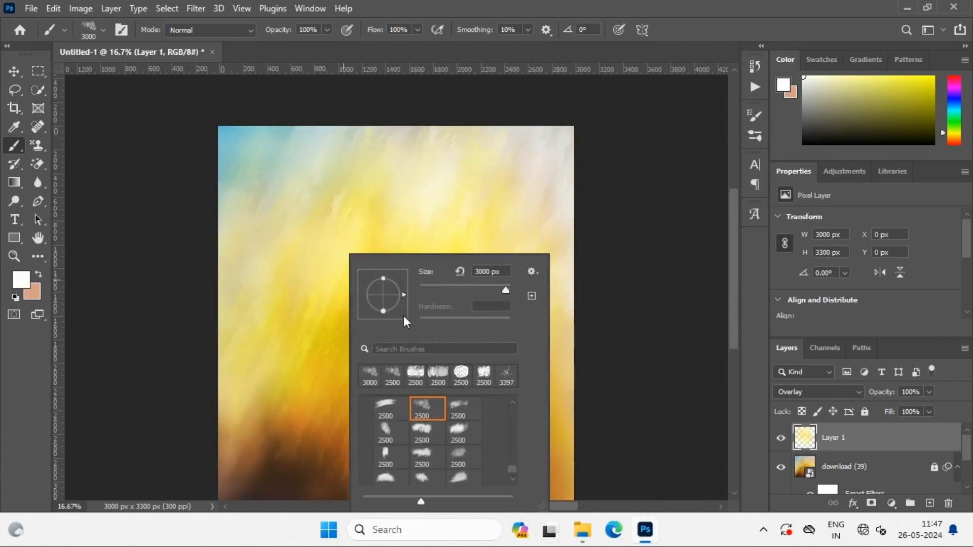
pyautogui.click(423, 474)
pyautogui.click(361, 243)
pyautogui.click(452, 283)
pyautogui.click(378, 362)
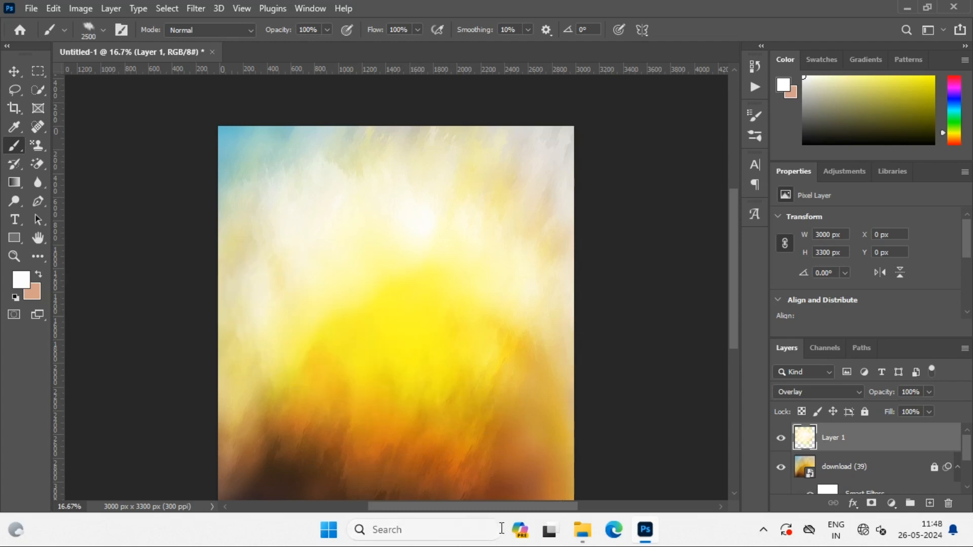
# Import the Fog Brushes 1 set and choose its 1200 px fog brush
pyautogui.rightClick(383, 301)
pyautogui.click(568, 272)
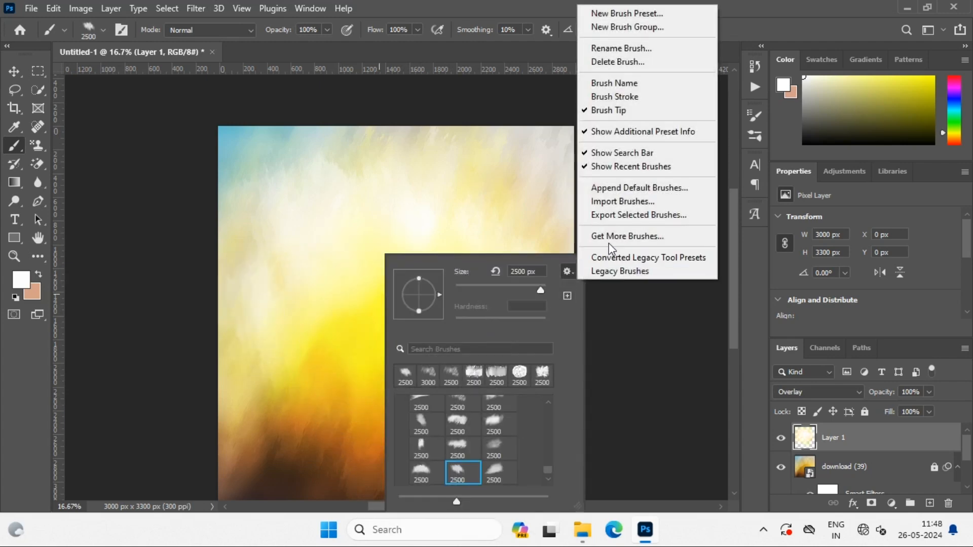
pyautogui.click(608, 199)
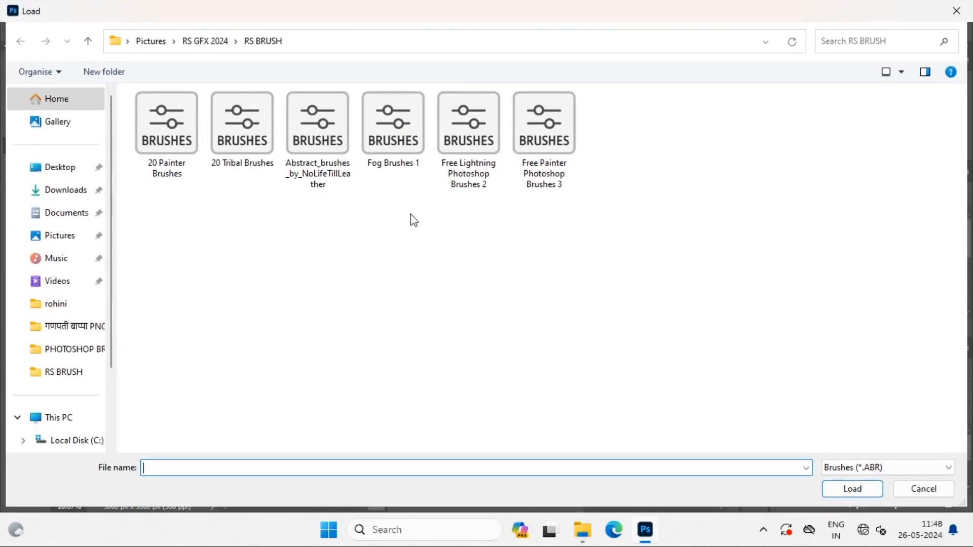
pyautogui.doubleClick(410, 135)
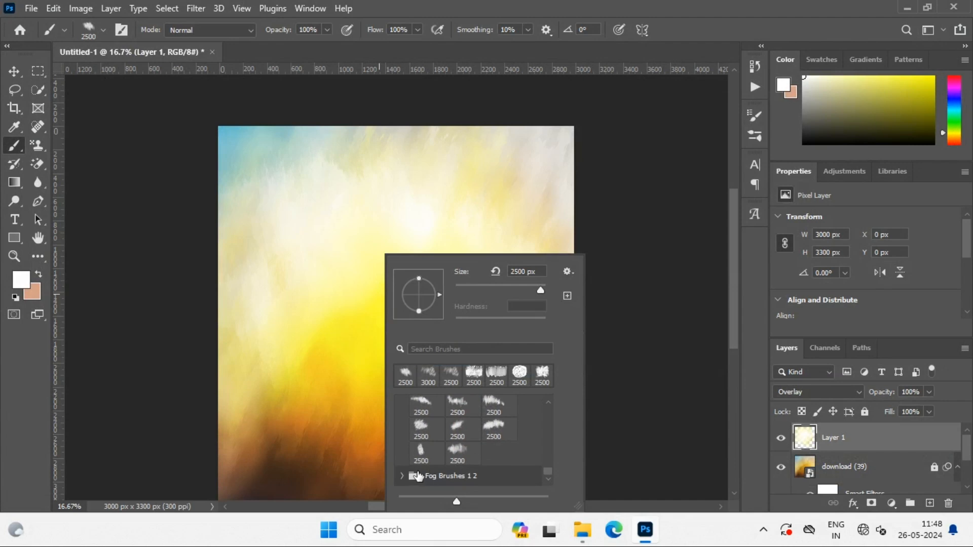
pyautogui.click(405, 477)
pyautogui.scroll(-2, 459, 453)
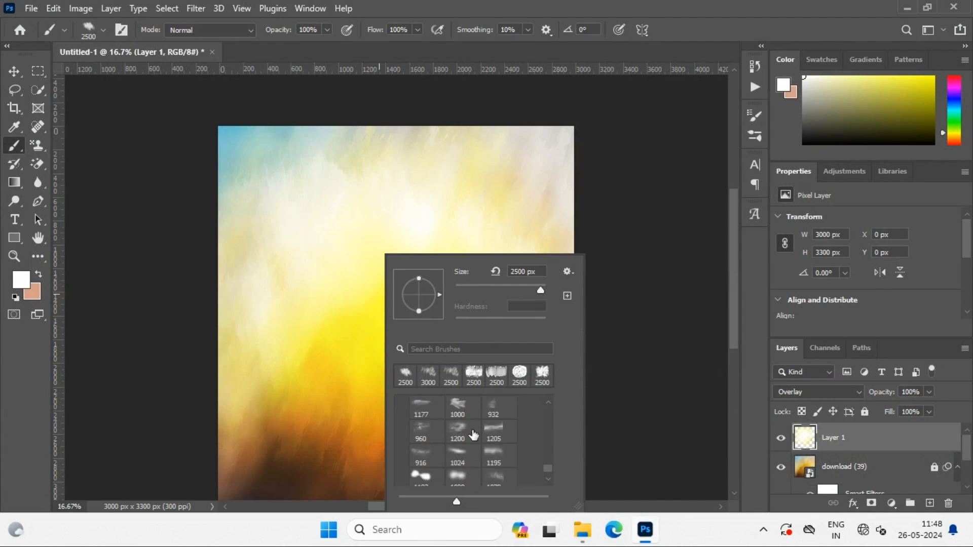
pyautogui.click(459, 431)
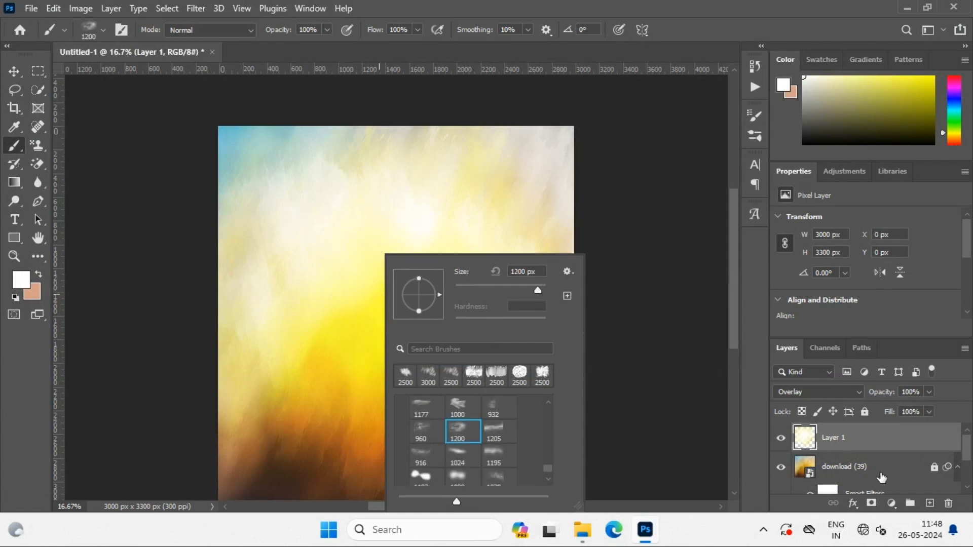
# Delete the painted Layer 1 and add a new empty layer above the background image
pyautogui.click(852, 434)
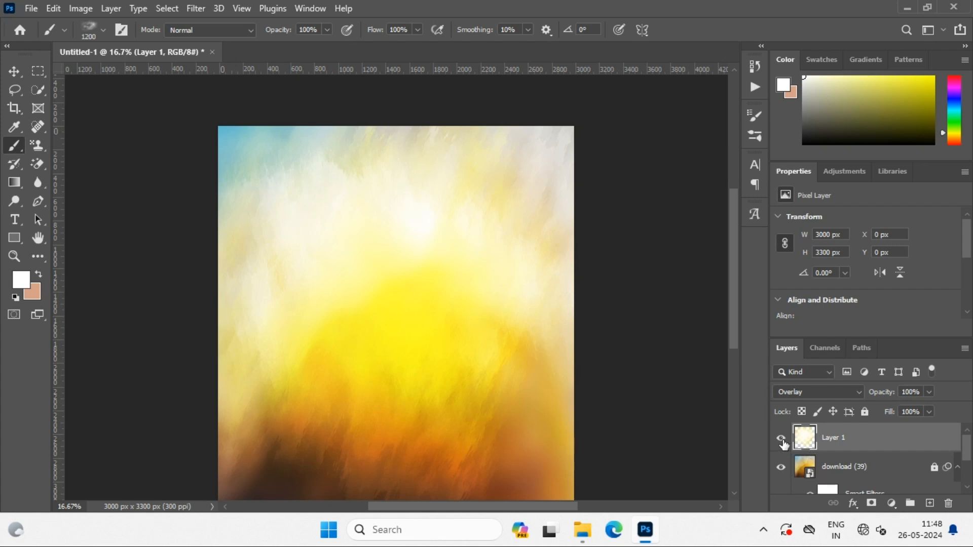
pyautogui.press('Delete')
pyautogui.click(929, 503)
# Enlarge the fog brush to 3800 px and dab white fog over the centre and upper part of the new layer
pyautogui.press(']')
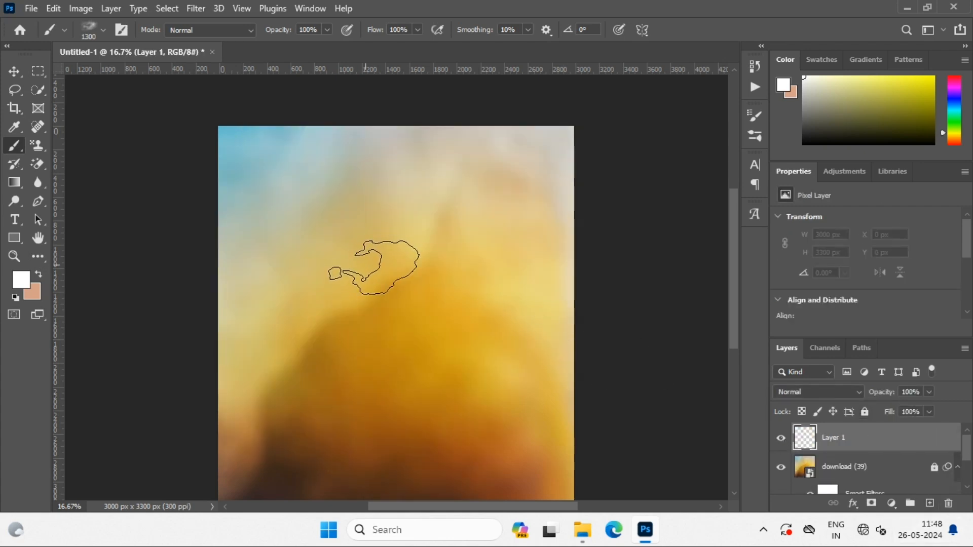
pyautogui.press(']')
pyautogui.press(']')
pyautogui.press(']')
pyautogui.press(']')
pyautogui.press(']')
pyautogui.press(']')
pyautogui.press(']')
pyautogui.press(']')
pyautogui.press(']')
pyautogui.press(']')
pyautogui.press(']')
pyautogui.press(']')
pyautogui.press(']')
pyautogui.press(']')
pyautogui.press(']')
pyautogui.press(']')
pyautogui.press(']')
pyautogui.press(']')
pyautogui.press(']')
pyautogui.press(']')
pyautogui.click(390, 306)
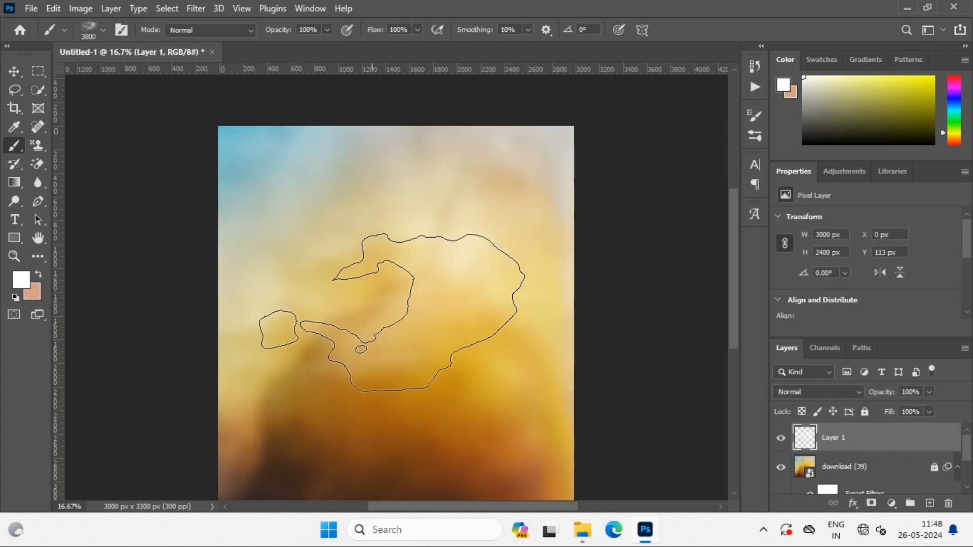
pyautogui.click(428, 348)
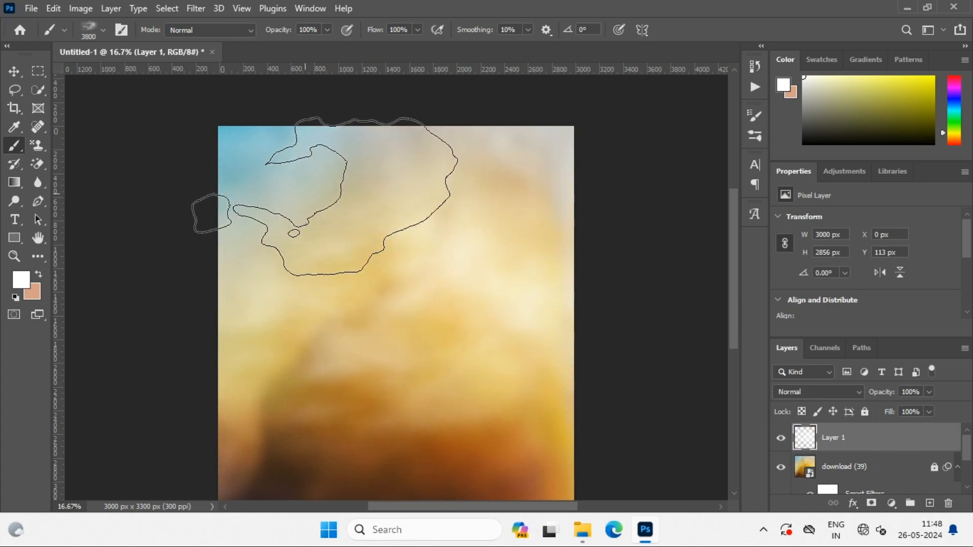
pyautogui.click(325, 198)
# Toggle the fog layer's visibility to compare the canvas with and without the fog
pyautogui.click(780, 439)
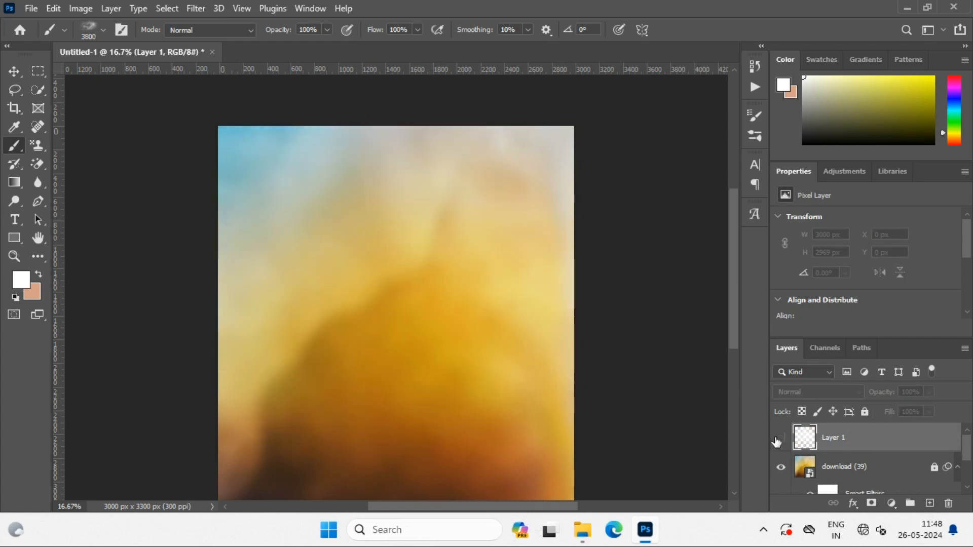
pyautogui.click(780, 439)
pyautogui.click(781, 439)
pyautogui.click(780, 439)
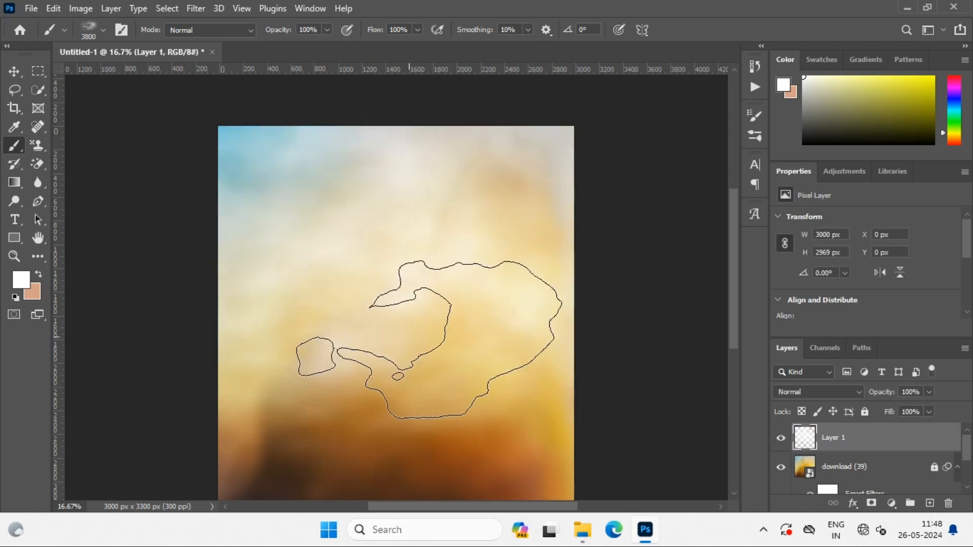
# Import the Free Lightning Photoshop Brushes 2 set and choose its 3976 px lightning brush
pyautogui.scroll(2, 421, 324)
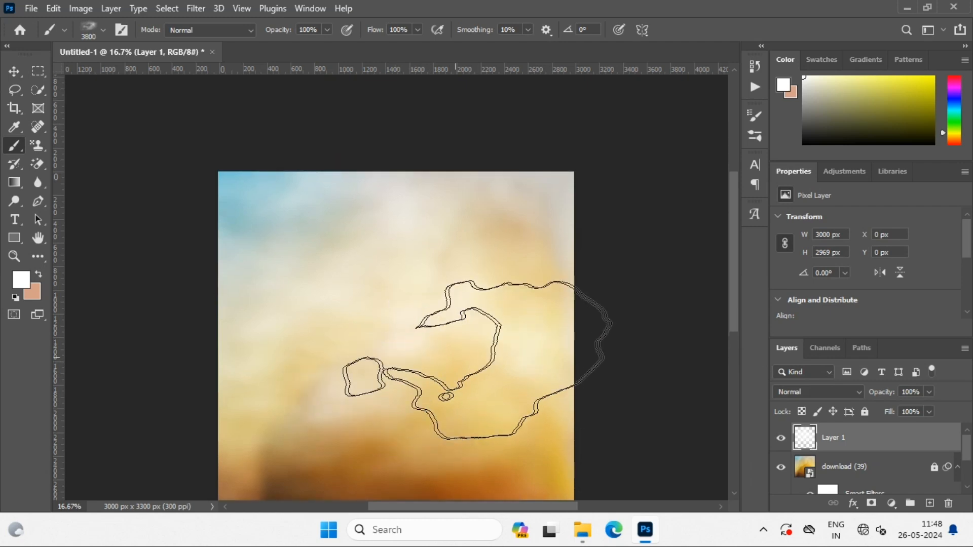
pyautogui.rightClick(404, 312)
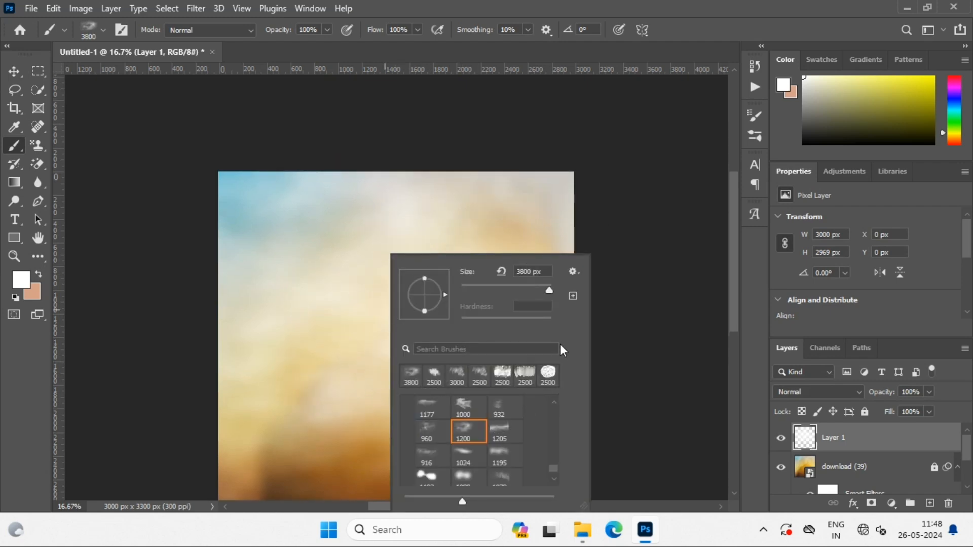
pyautogui.click(573, 271)
pyautogui.click(616, 206)
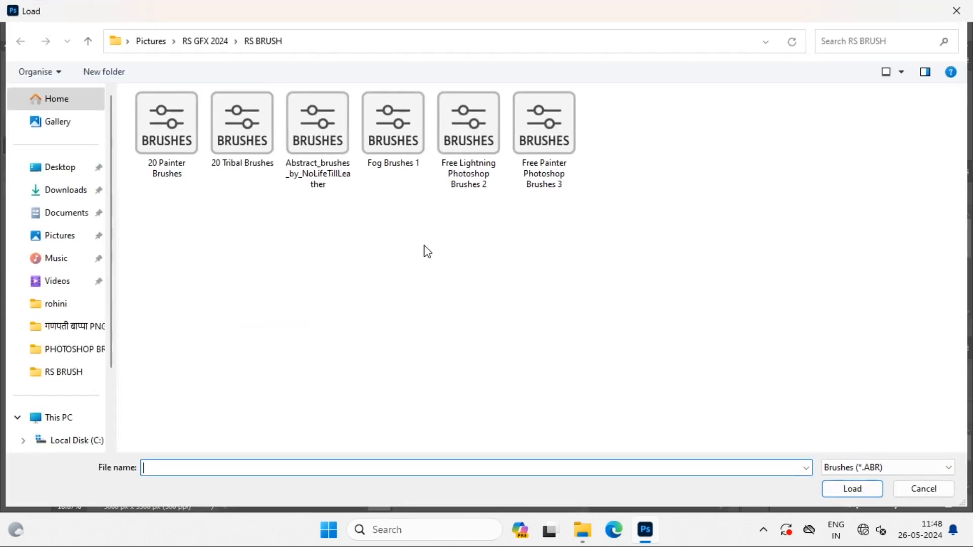
pyautogui.doubleClick(483, 139)
pyautogui.scroll(-3, 522, 467)
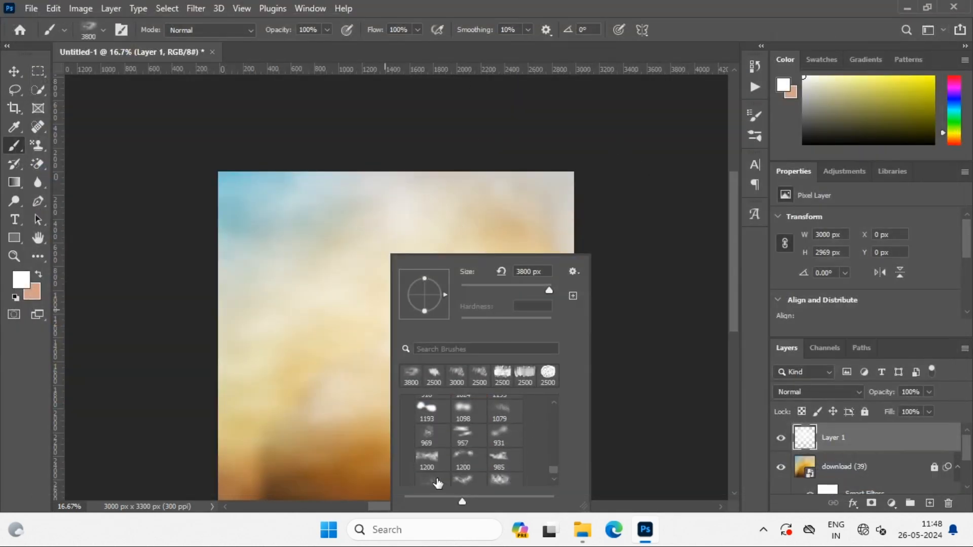
pyautogui.scroll(-5, 446, 461)
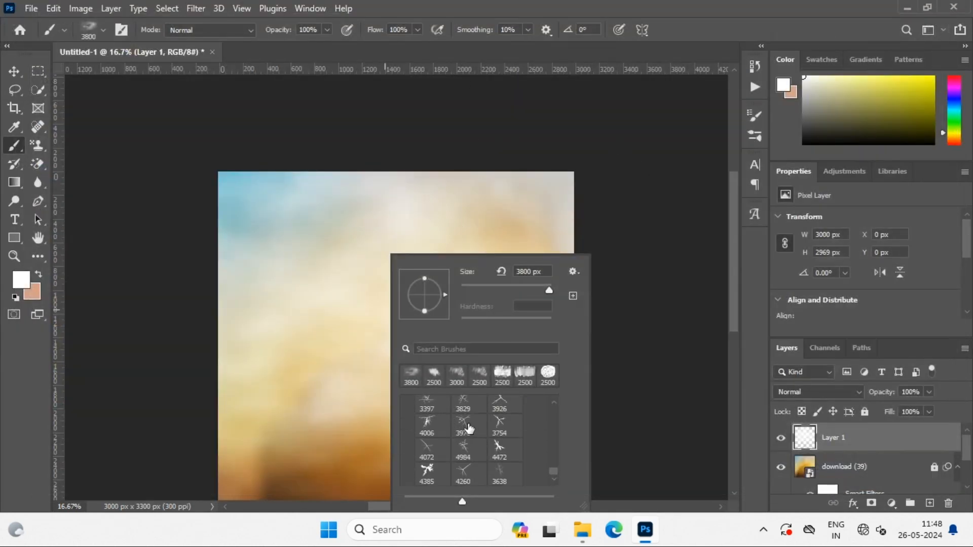
pyautogui.click(467, 434)
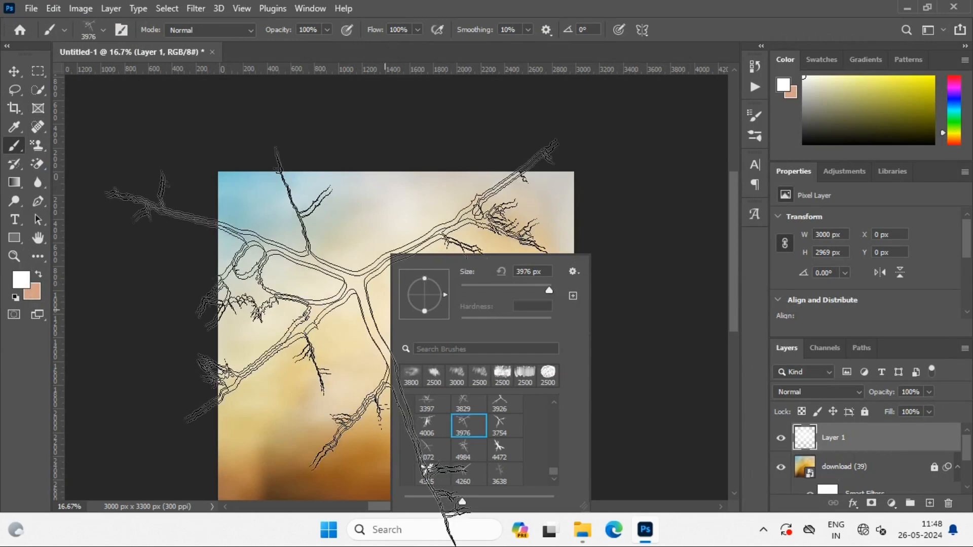
# Set the foreground colour to dark orange and try a 2500 px lightning stamp over the middle of the canvas
pyautogui.click(931, 104)
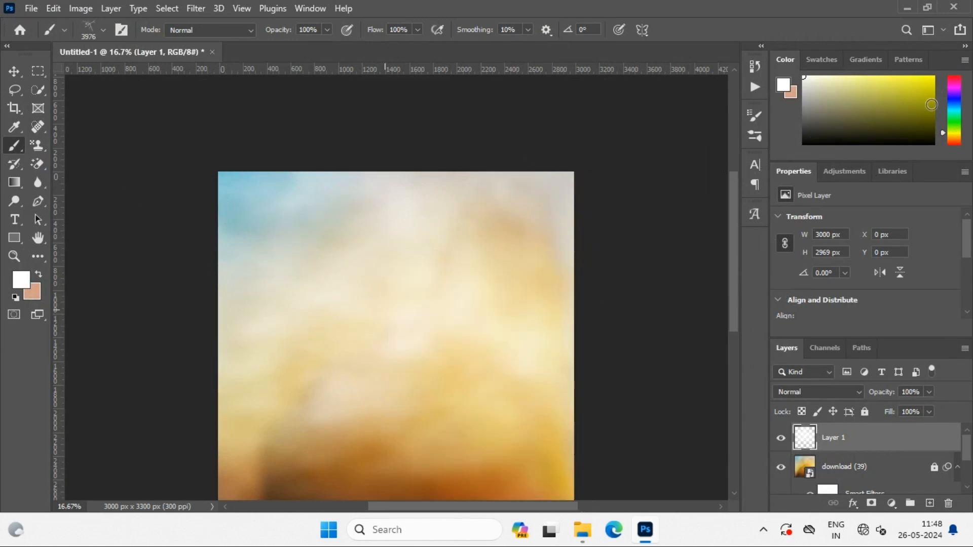
pyautogui.click(954, 139)
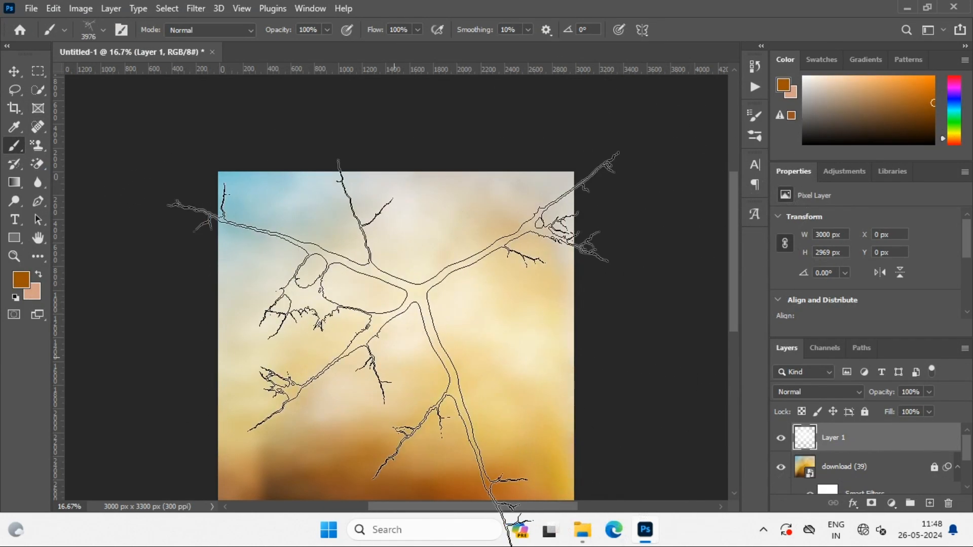
pyautogui.press('[')
pyautogui.press('[')
pyautogui.press('[')
pyautogui.press('[')
pyautogui.press('[')
pyautogui.press('[')
pyautogui.press('[')
pyautogui.press('[')
pyautogui.press('[')
pyautogui.press('[')
pyautogui.press('[')
pyautogui.press('[')
pyautogui.press('[')
pyautogui.press('[')
pyautogui.press('[')
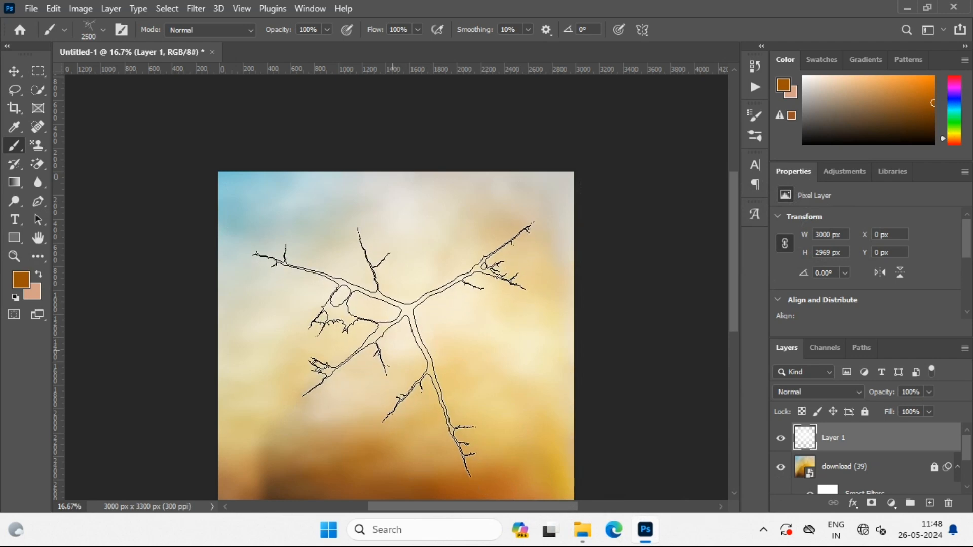
pyautogui.click(399, 351)
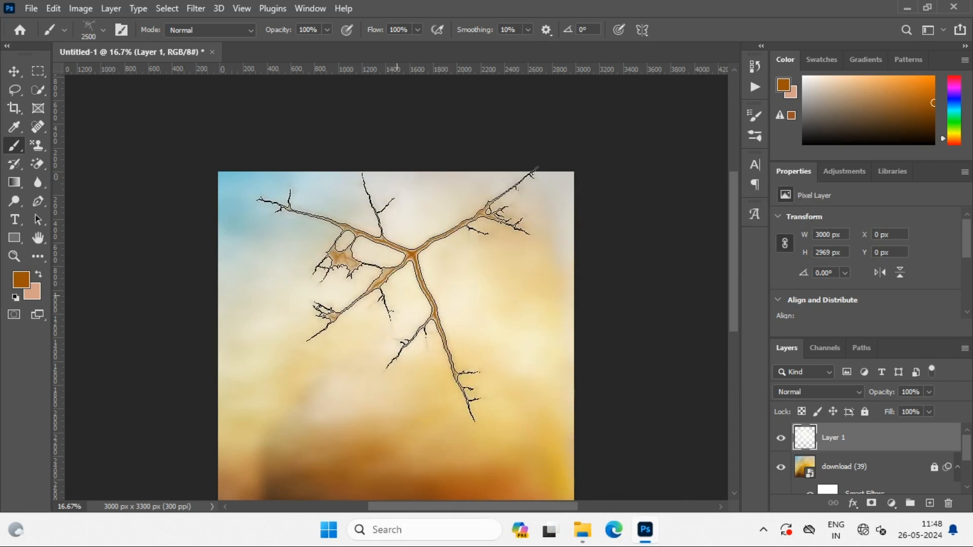
pyautogui.hotkey('ctrl', 'z')
# Set Layer 1's blending mode to Overlay
pyautogui.click(785, 394)
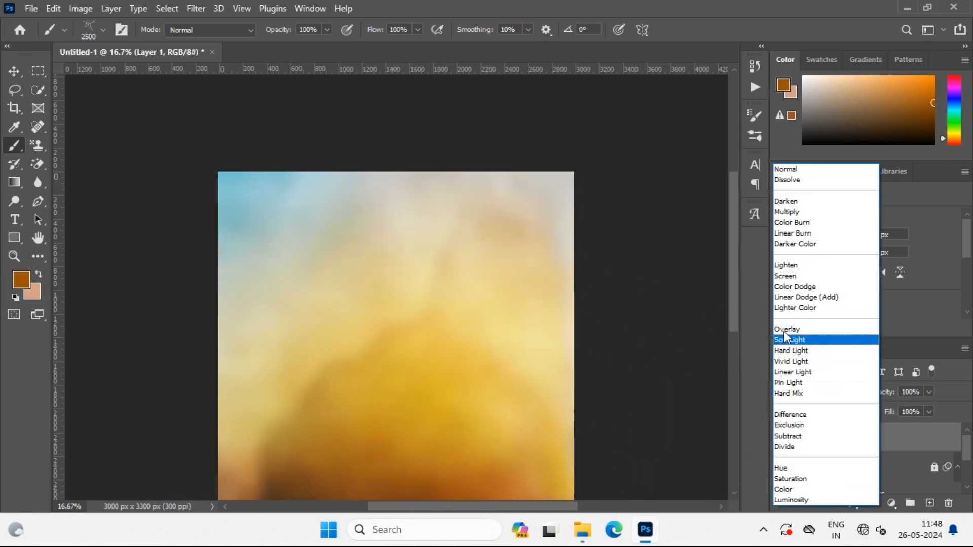
pyautogui.click(760, 325)
pyautogui.click(796, 390)
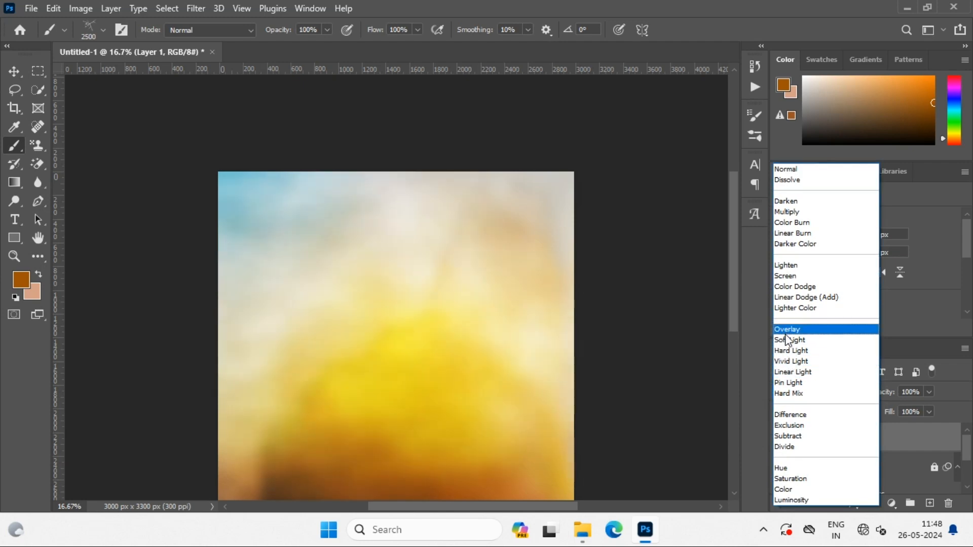
pyautogui.click(785, 329)
pyautogui.click(385, 324)
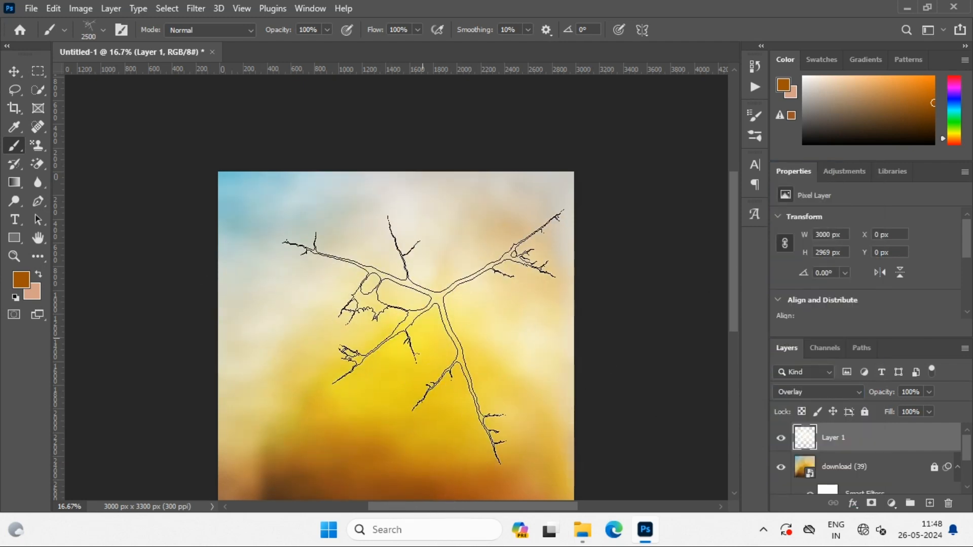
# Import the Free Painter Photoshop Brushes 3 set and choose its first 2500 px brush
pyautogui.rightClick(390, 319)
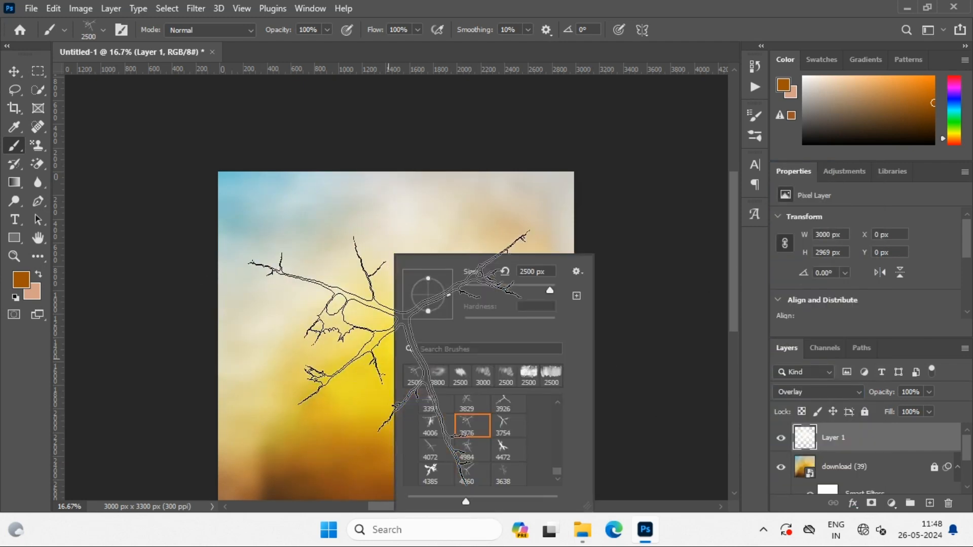
pyautogui.click(578, 269)
pyautogui.click(611, 203)
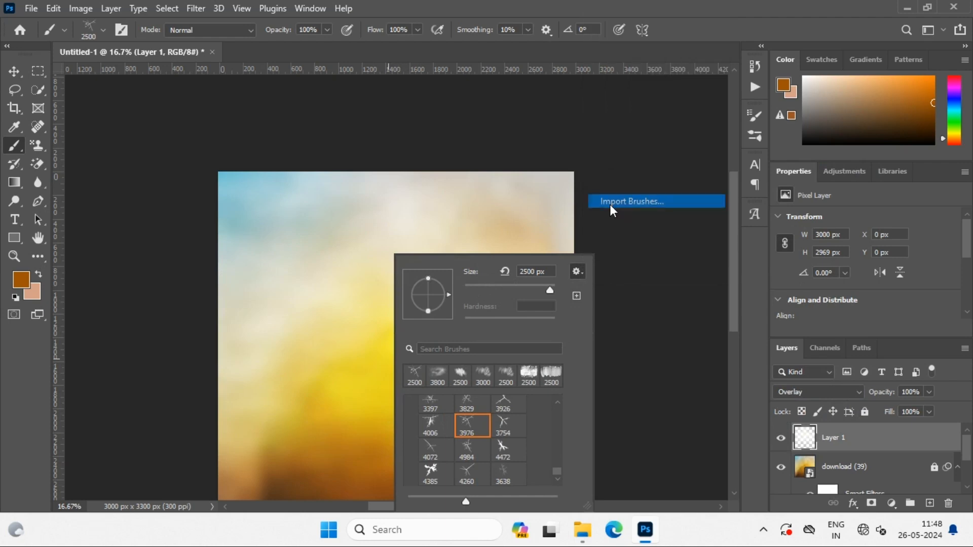
pyautogui.doubleClick(546, 147)
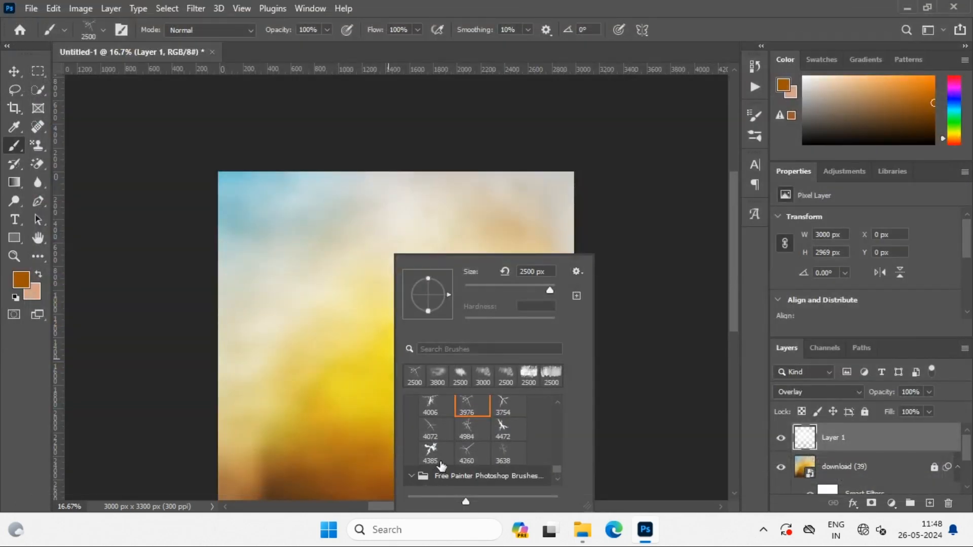
pyautogui.scroll(-3, 441, 465)
pyautogui.click(439, 413)
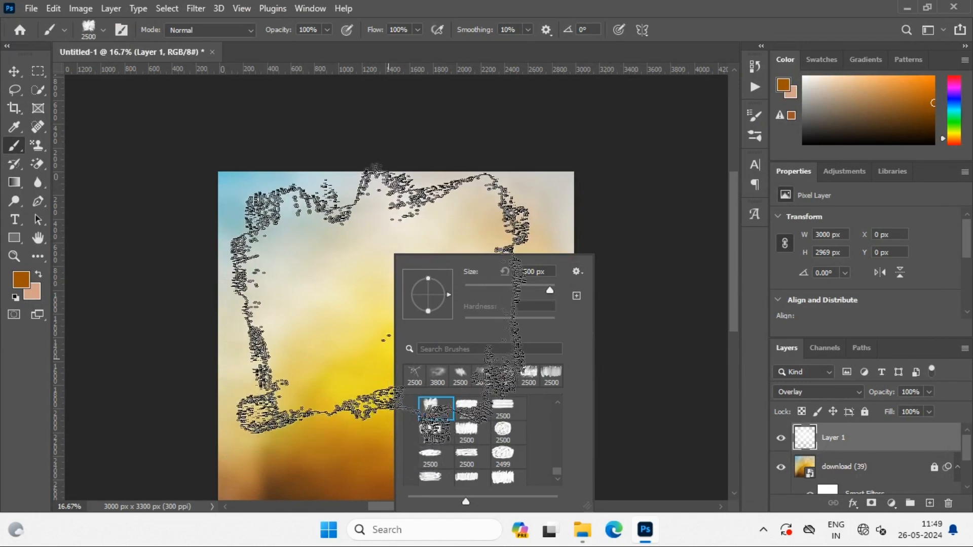
# Try dark orange painter-brush dabs over the centre of Layer 1 and undo them
pyautogui.click(388, 303)
pyautogui.hotkey('ctrl', 'z')
pyautogui.click(404, 330)
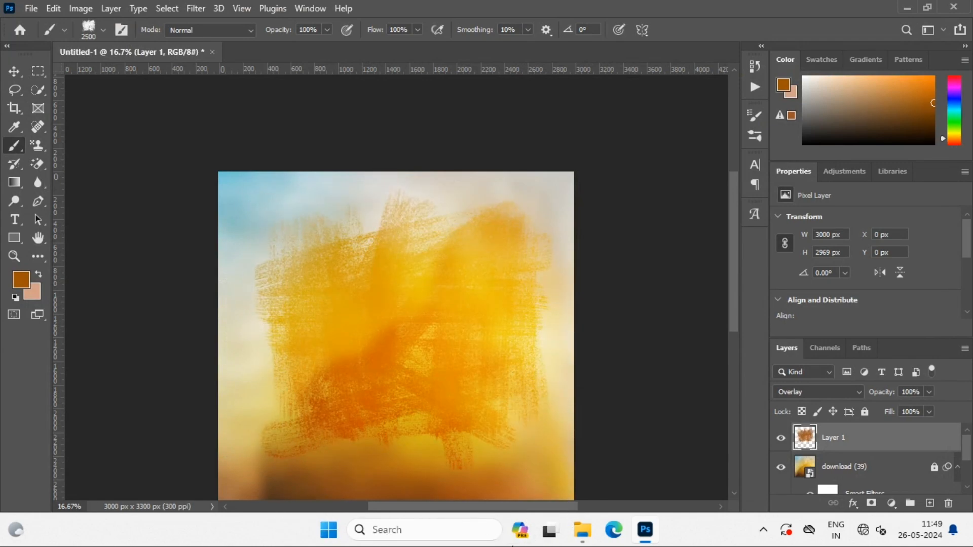
pyautogui.scroll(-1, 508, 397)
pyautogui.hotkey('ctrl', 'z')
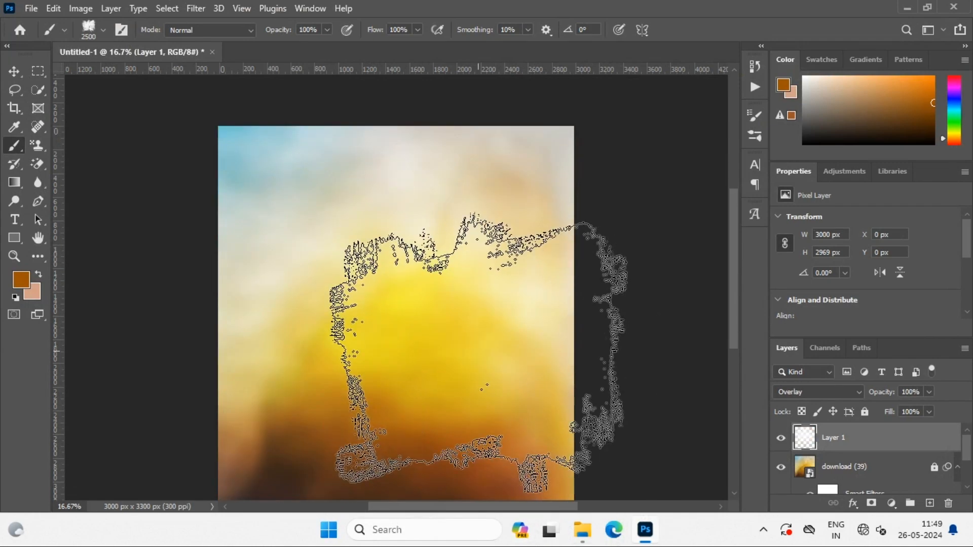
pyautogui.rightClick(476, 310)
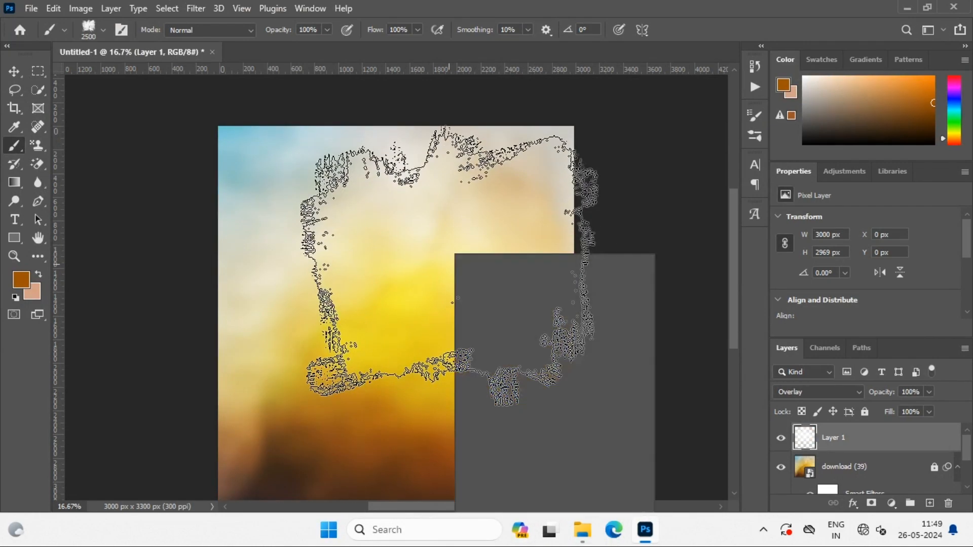
# Switch to the Custom Shape tool
pyautogui.click(16, 240)
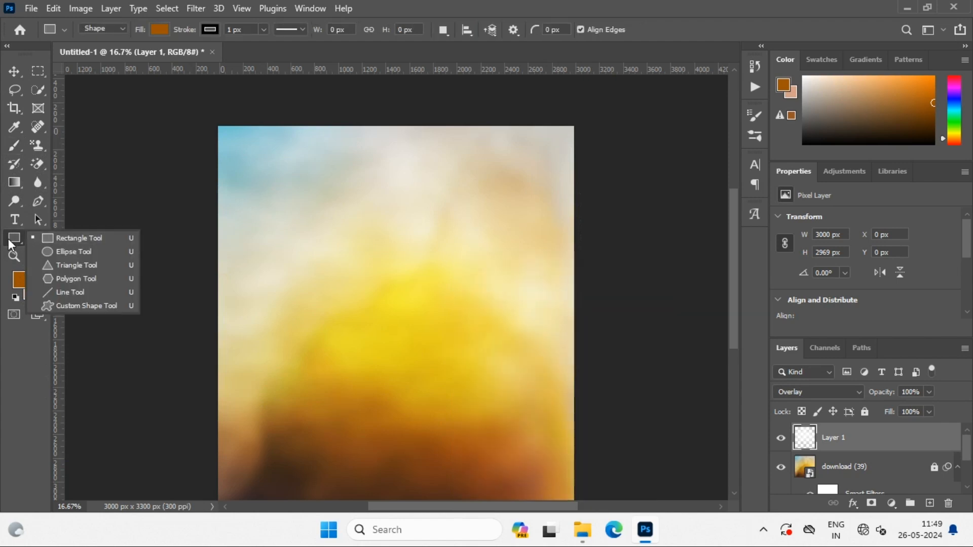
pyautogui.click(8, 240)
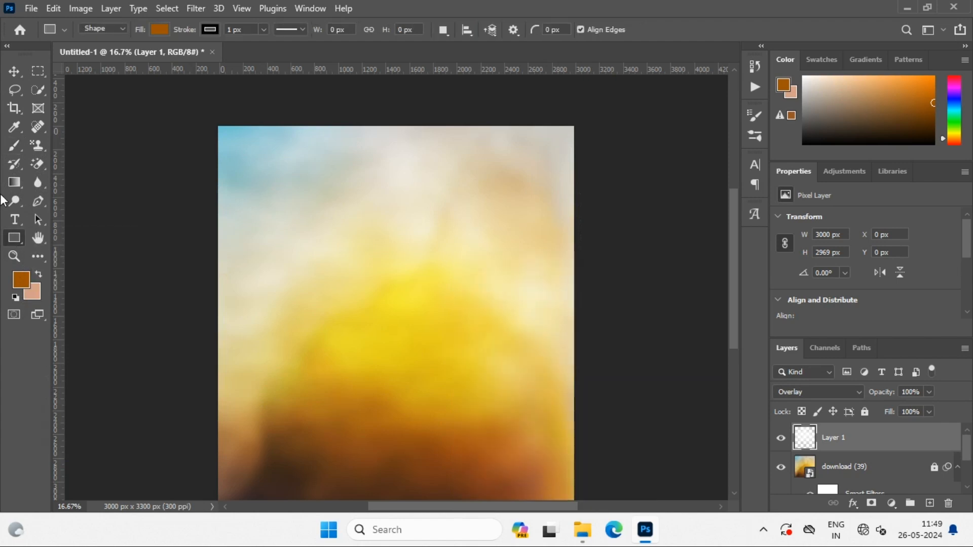
pyautogui.click(13, 241)
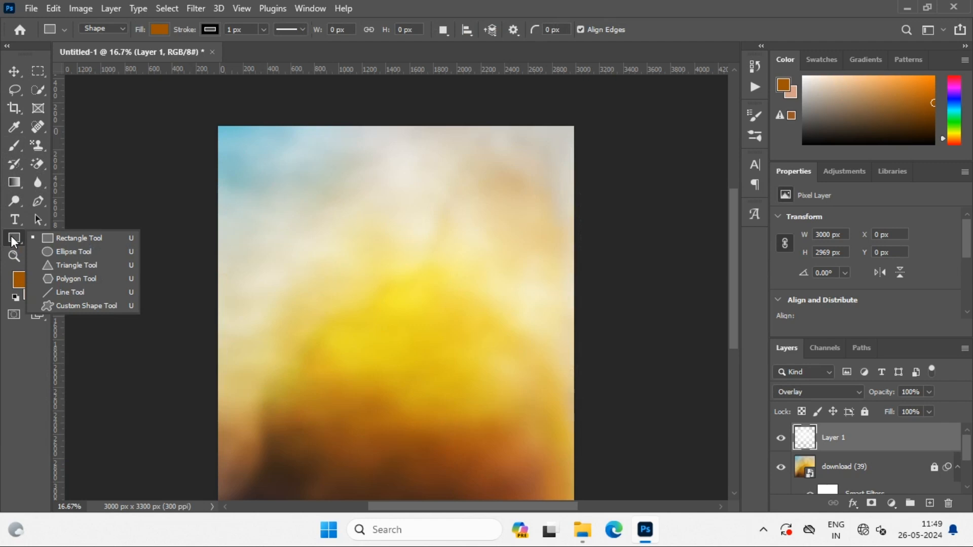
pyautogui.click(81, 306)
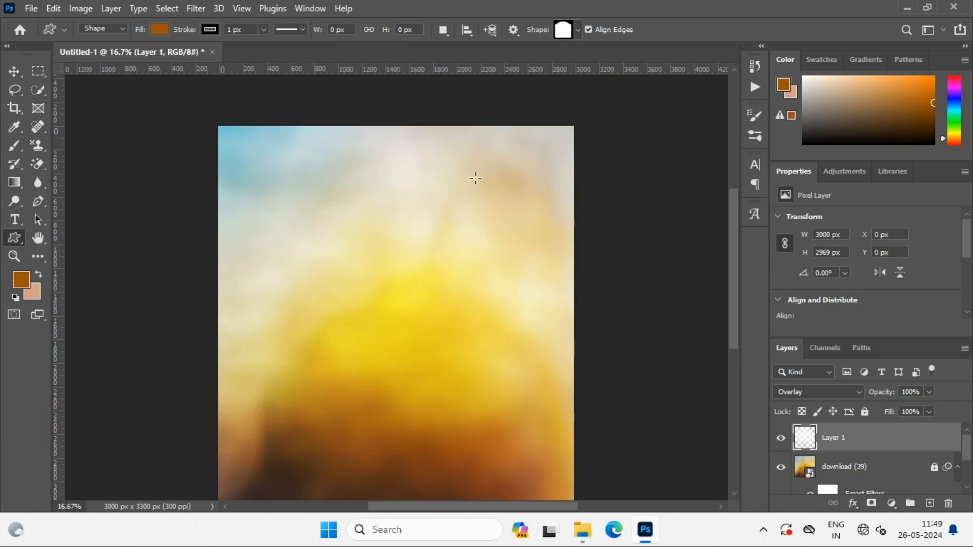
# Import the vintage-labels-shapes-Shapes4FREE shape set and choose its Vintage Label #5 shape
pyautogui.click(578, 32)
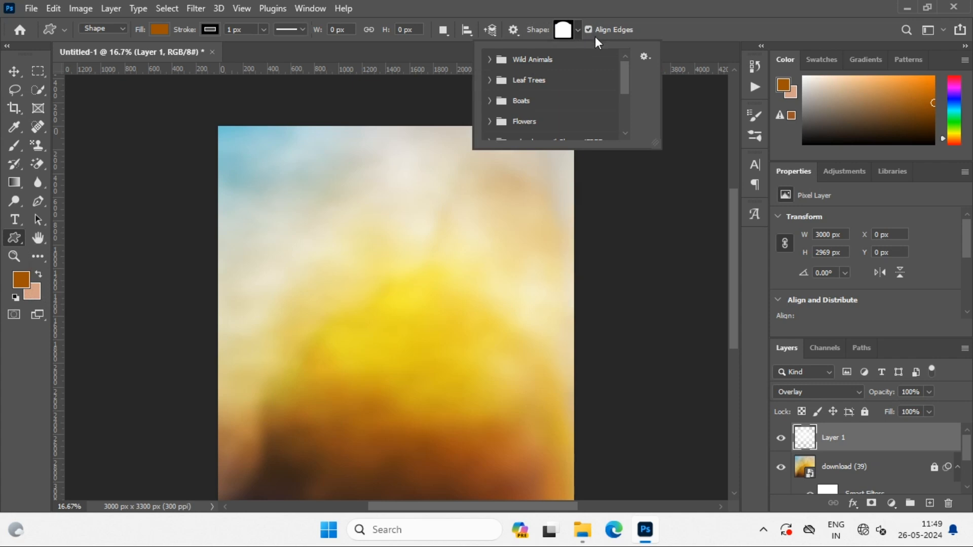
pyautogui.click(645, 56)
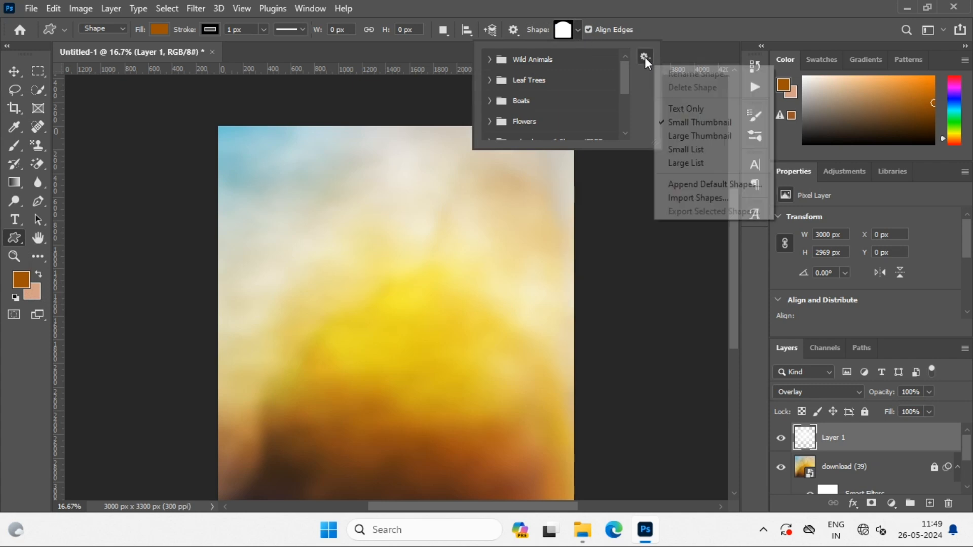
pyautogui.click(698, 198)
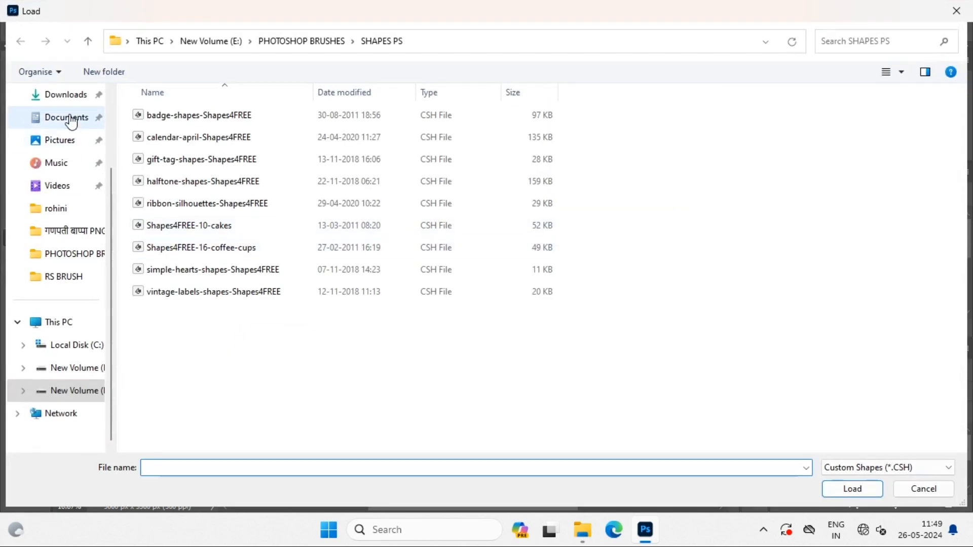
pyautogui.click(181, 295)
pyautogui.doubleClick(181, 296)
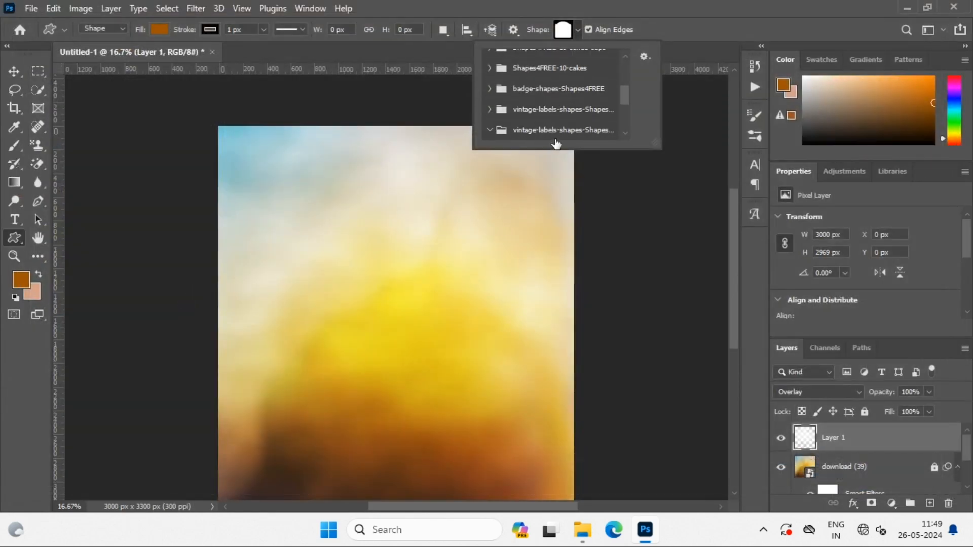
pyautogui.scroll(-3, 555, 132)
pyautogui.click(353, 259)
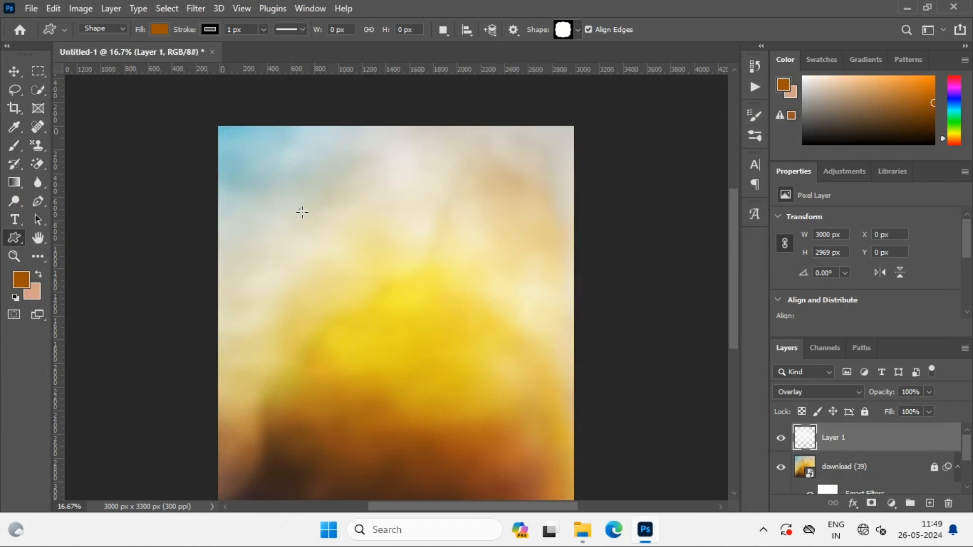
# Draw a vintage label about 1089 by 1090 px above the canvas centre and move it close to the image's left edge
pyautogui.moveTo(301, 209); pyautogui.dragTo(406, 249)
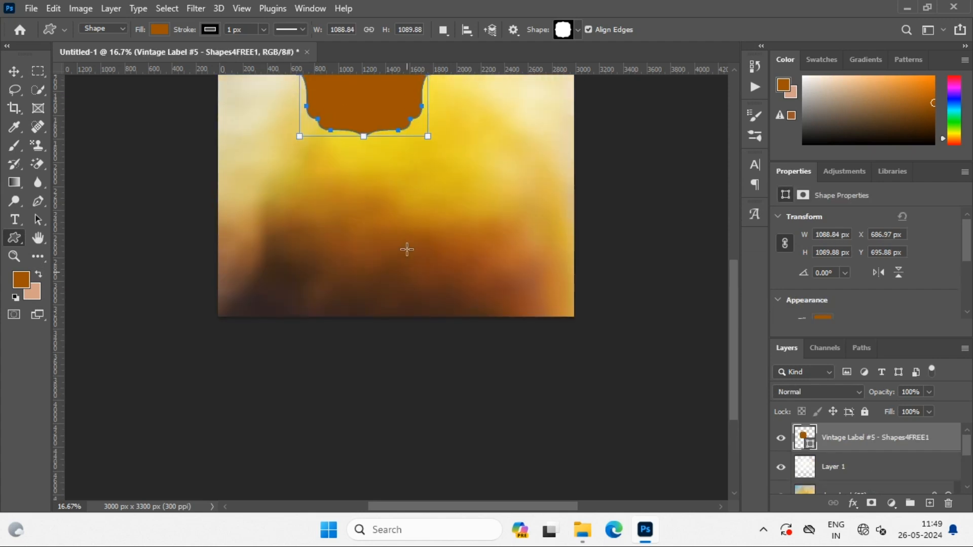
pyautogui.scroll(5, 407, 249)
pyautogui.click(14, 72)
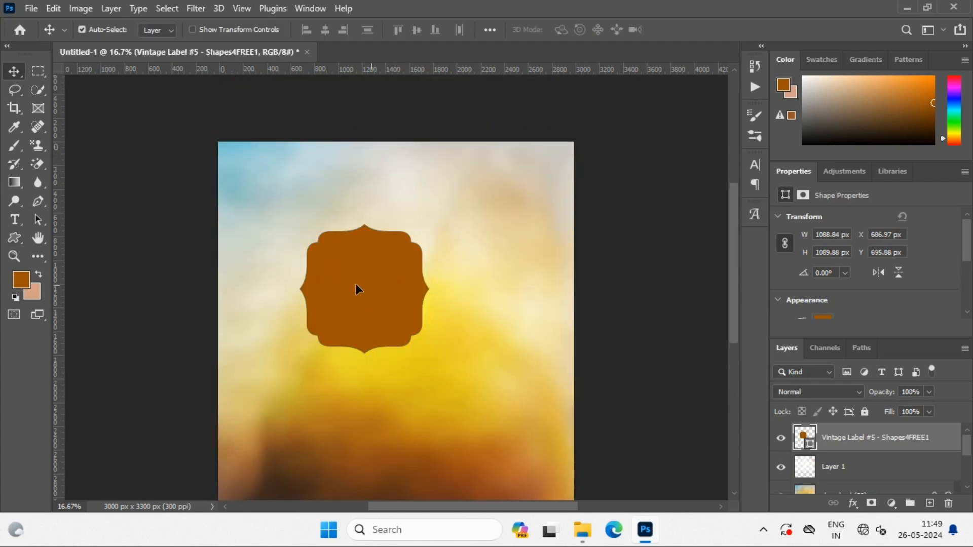
pyautogui.moveTo(358, 286); pyautogui.dragTo(223, 268)
# Remove the vintage label's stroke and fill the shape with the recently used yellow
pyautogui.click(8, 243)
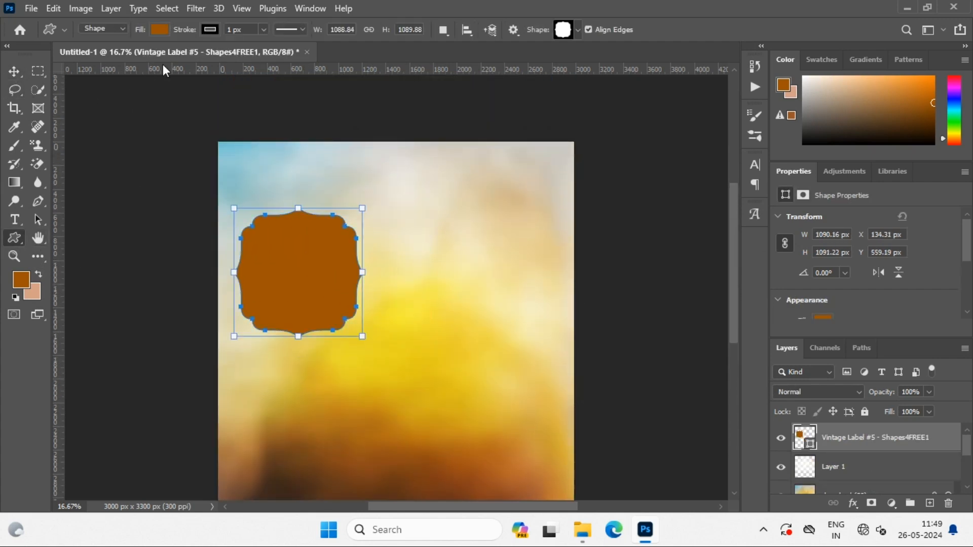
pyautogui.click(210, 30)
pyautogui.click(128, 56)
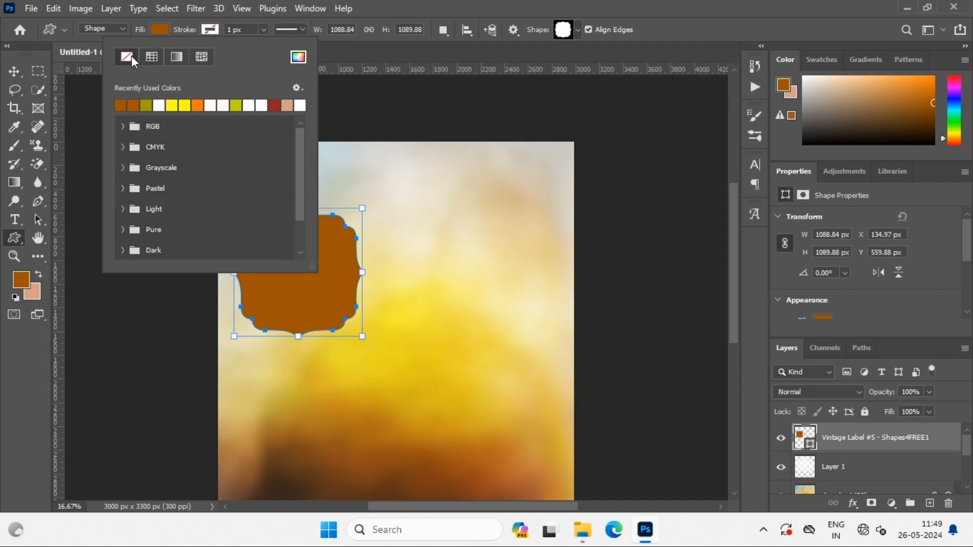
pyautogui.click(162, 29)
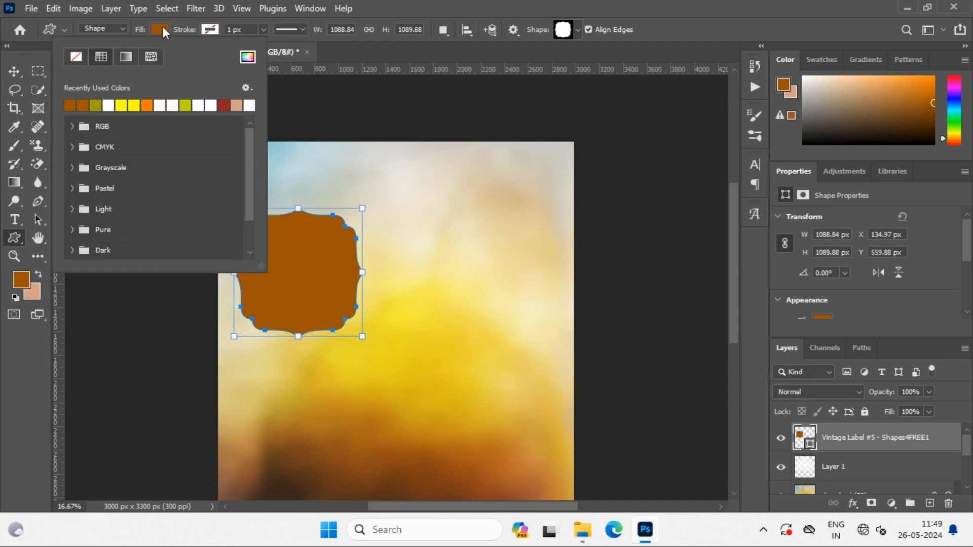
pyautogui.click(125, 107)
pyautogui.click(14, 71)
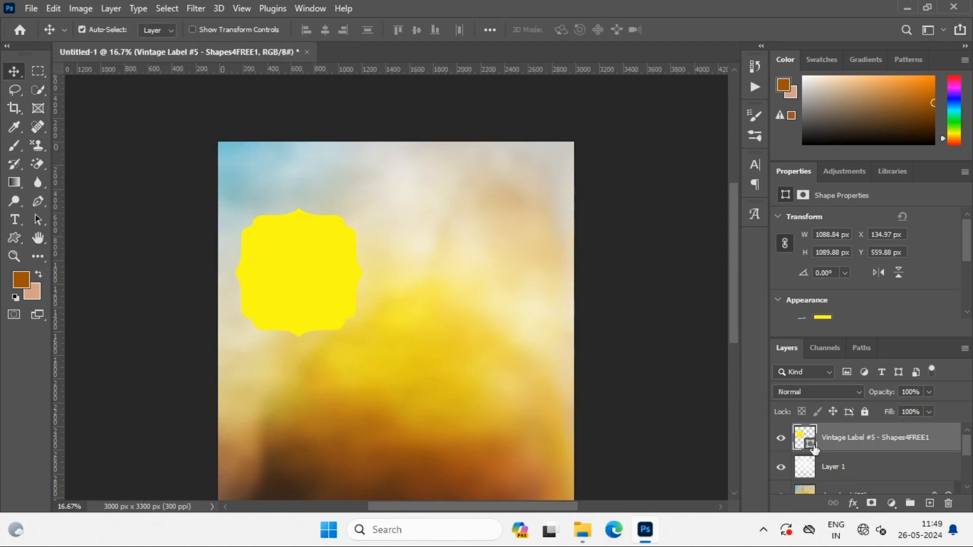
# Change the vintage label's fill colour to a muted olive green
pyautogui.doubleClick(809, 445)
pyautogui.moveTo(669, 367)
pyautogui.mouseDown()
pyautogui.moveTo(695, 295)
pyautogui.moveTo(675, 366)
pyautogui.mouseUp()
pyautogui.click(919, 258)
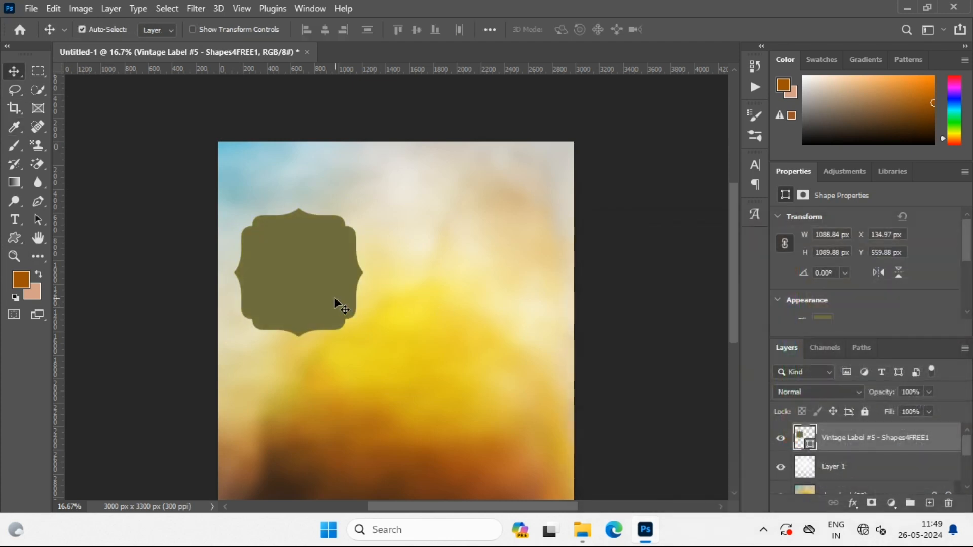
# Move the vintage label slightly inward from the image edge and scale it up to about 1335 by 1336 px
pyautogui.moveTo(336, 302); pyautogui.dragTo(356, 310)
pyautogui.hotkey('ctrl', 't')
pyautogui.moveTo(382, 348); pyautogui.dragTo(414, 375)
pyautogui.click(706, 29)
# Import the gift-tag-shapes-Shapes4FREE set into the custom shapes
pyautogui.click(14, 237)
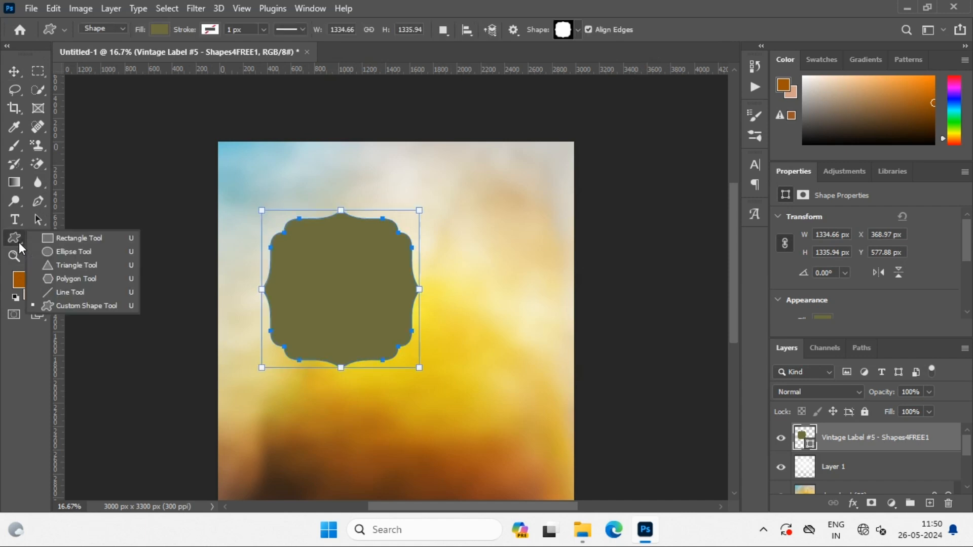
pyautogui.click(53, 307)
pyautogui.click(578, 29)
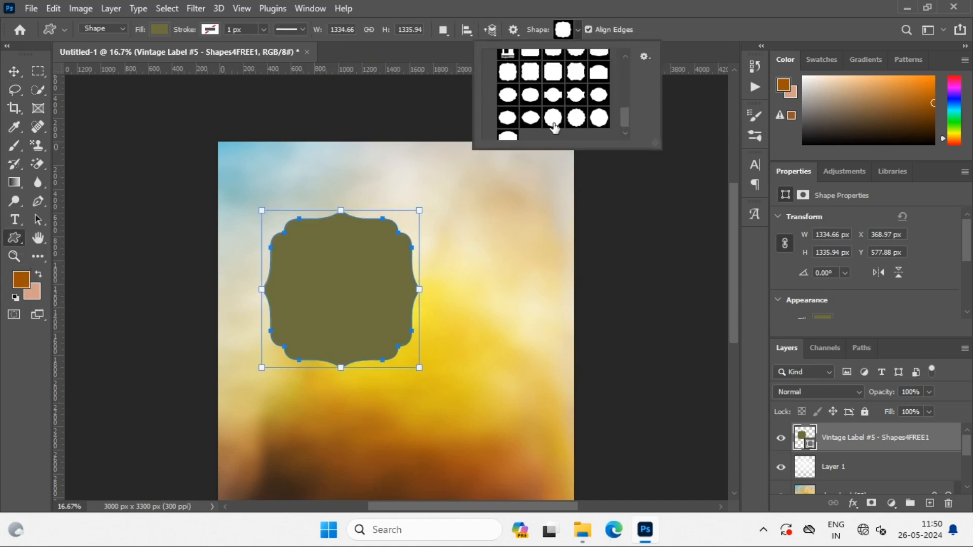
pyautogui.click(645, 57)
pyautogui.click(687, 197)
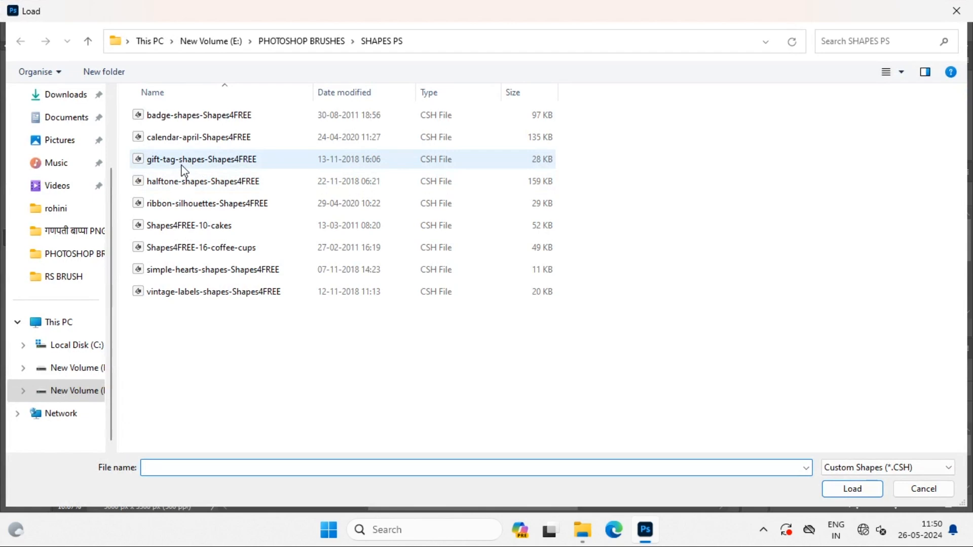
pyautogui.doubleClick(182, 166)
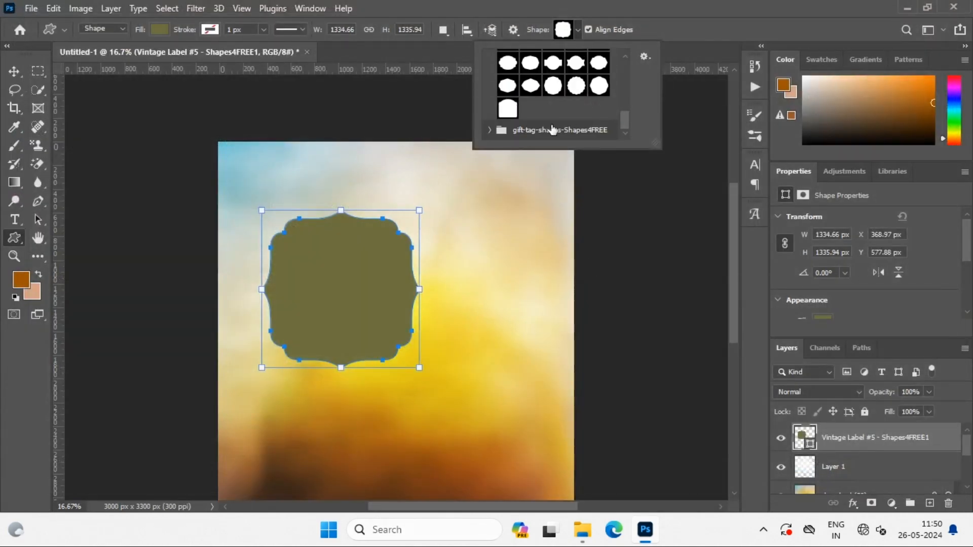
# Draw the Gift Tag #6 shape about 525 by 657 px to the right of the vintage label and shift it slightly upward
pyautogui.click(489, 129)
pyautogui.scroll(-2, 564, 124)
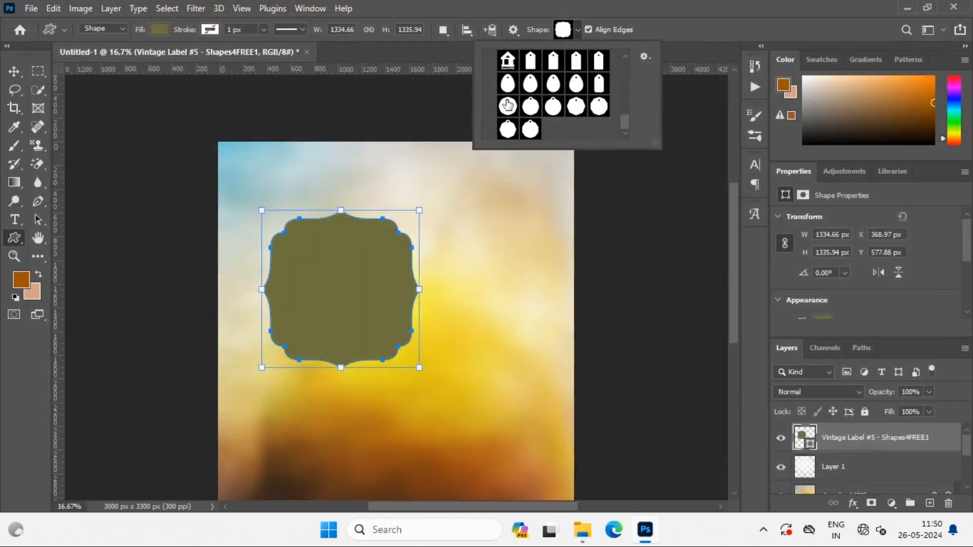
pyautogui.click(530, 83)
pyautogui.moveTo(473, 207); pyautogui.dragTo(534, 297)
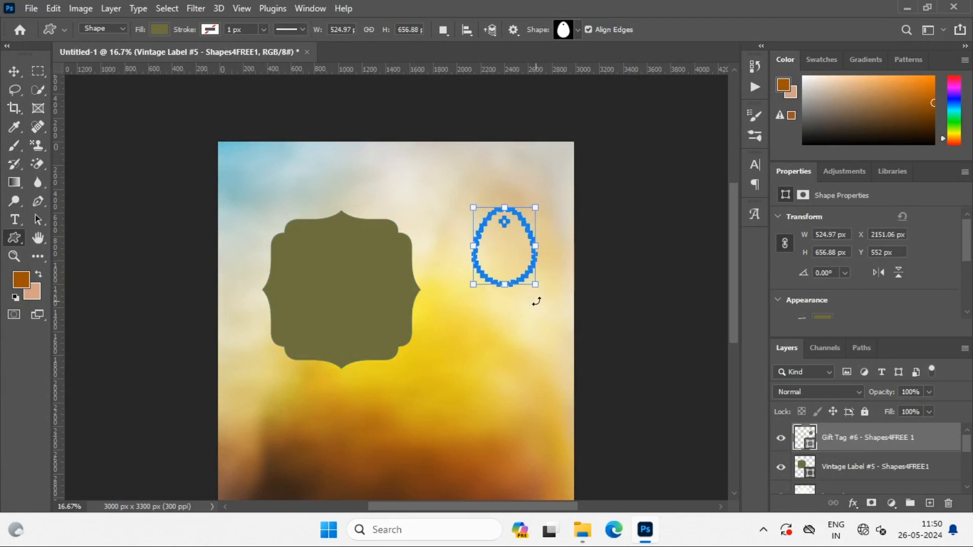
pyautogui.click(15, 71)
pyautogui.moveTo(501, 221); pyautogui.dragTo(501, 218)
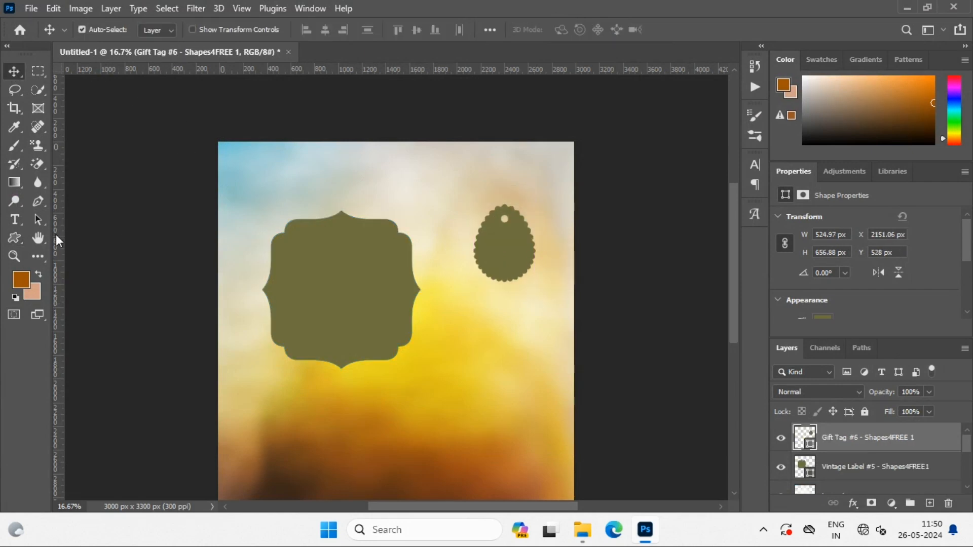
# Import the calendar-april-Shapes4FREE set into the custom shapes
pyautogui.click(11, 240)
pyautogui.click(576, 30)
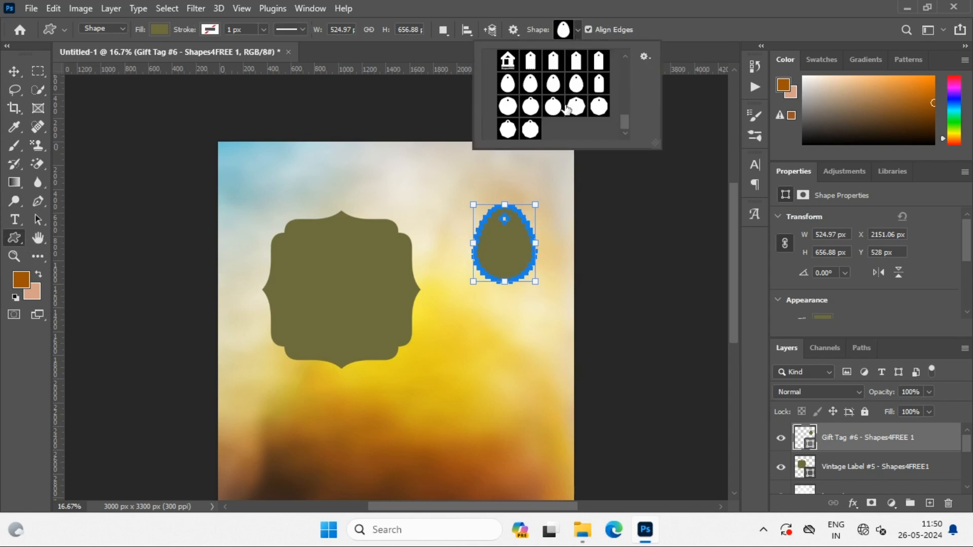
pyautogui.click(643, 56)
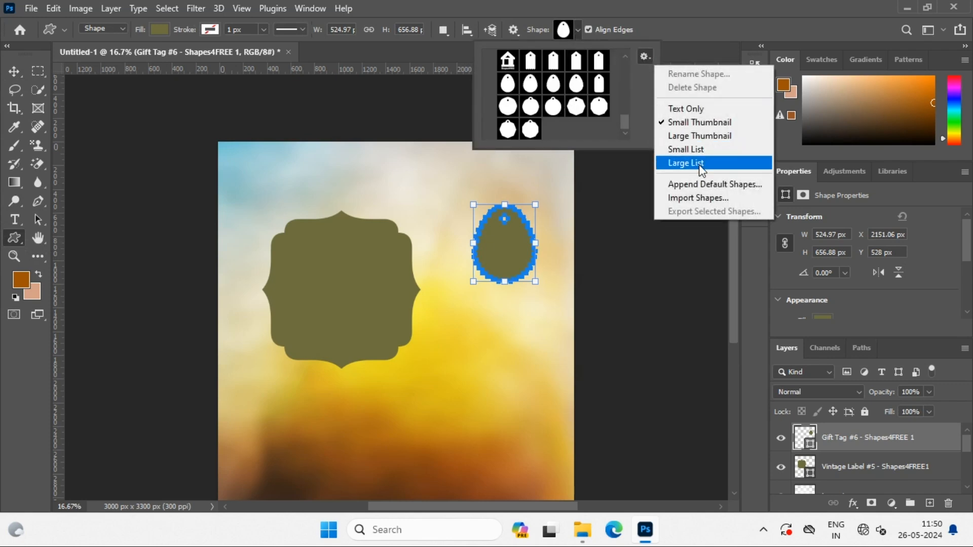
pyautogui.click(694, 198)
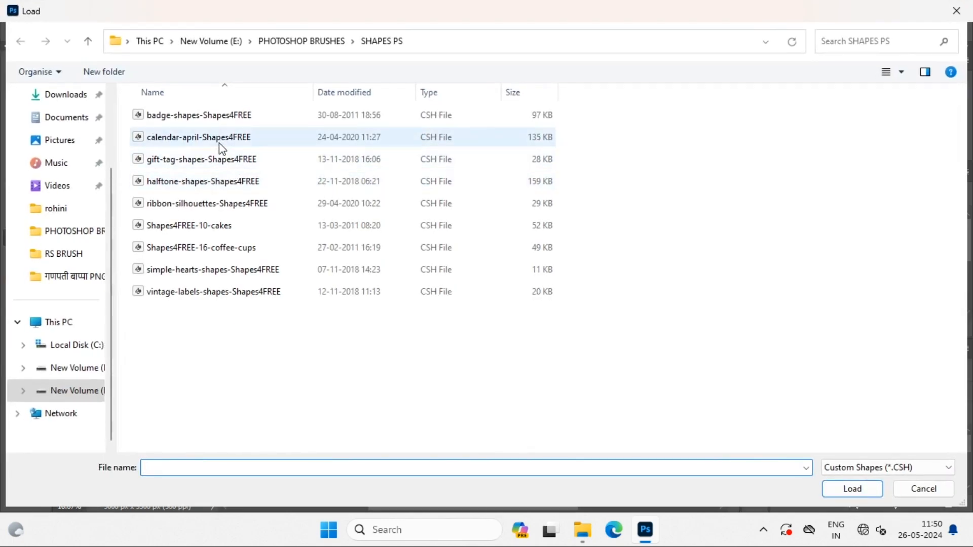
pyautogui.doubleClick(218, 142)
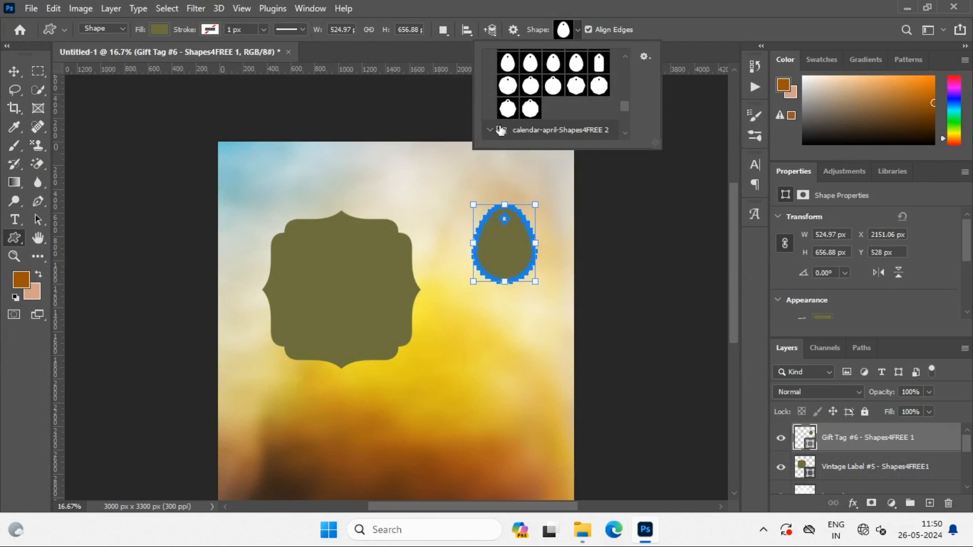
# Choose the April 25 shape from the calendar set and draw it about 699 by 764 px below the gift tag
pyautogui.click(490, 130)
pyautogui.scroll(-3, 573, 128)
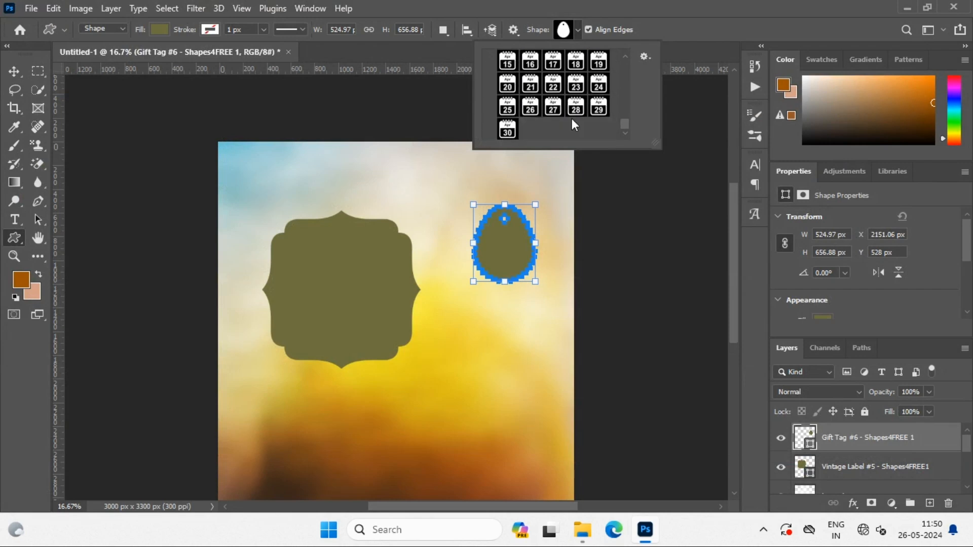
pyautogui.scroll(4, 568, 122)
pyautogui.scroll(-2, 557, 120)
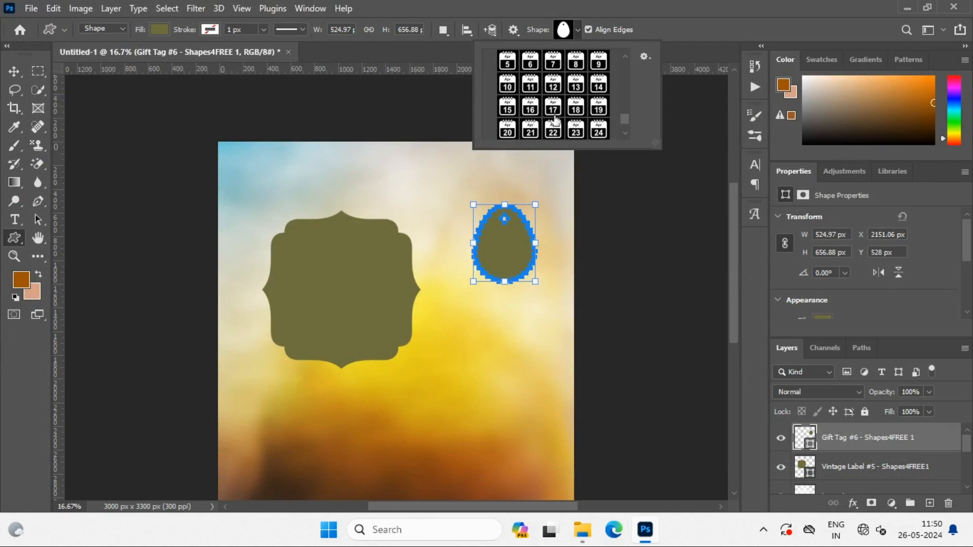
pyautogui.scroll(-2, 555, 119)
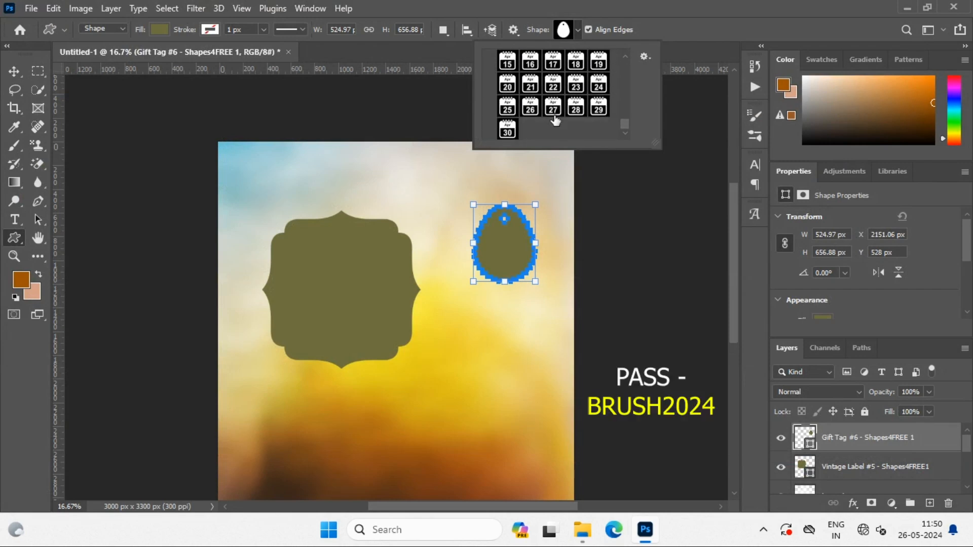
pyautogui.click(508, 106)
pyautogui.moveTo(456, 361); pyautogui.dragTo(537, 449)
pyautogui.click(213, 29)
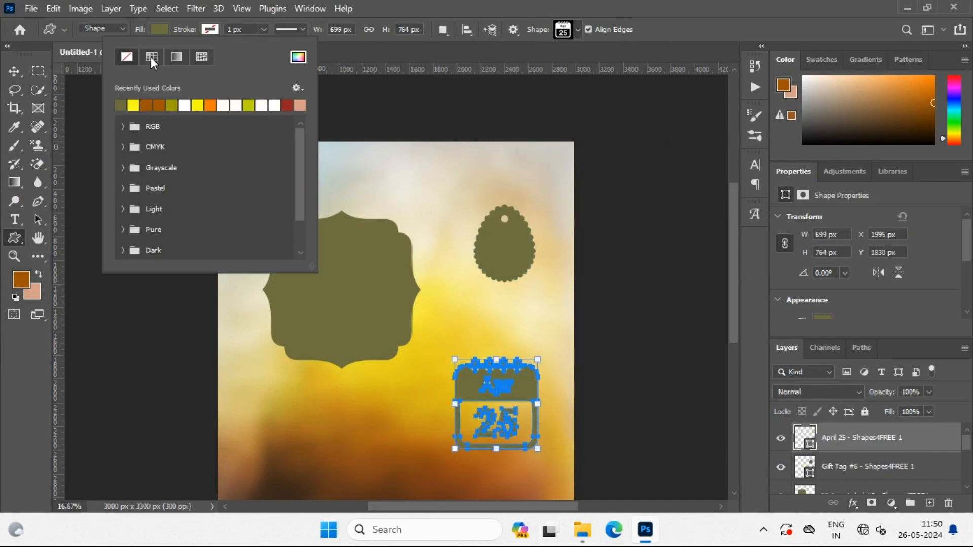
pyautogui.press('v')
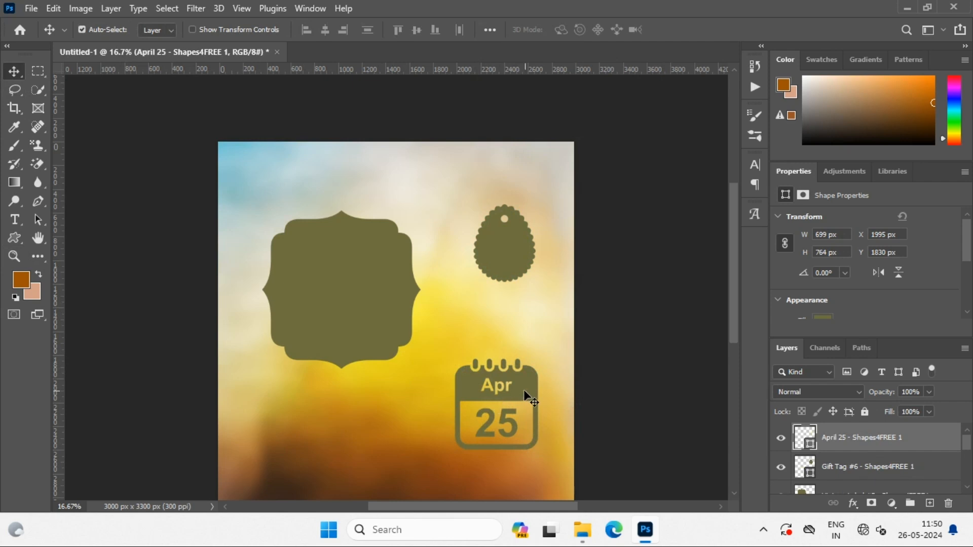
pyautogui.moveTo(488, 401); pyautogui.dragTo(490, 379)
pyautogui.press('ctrl')
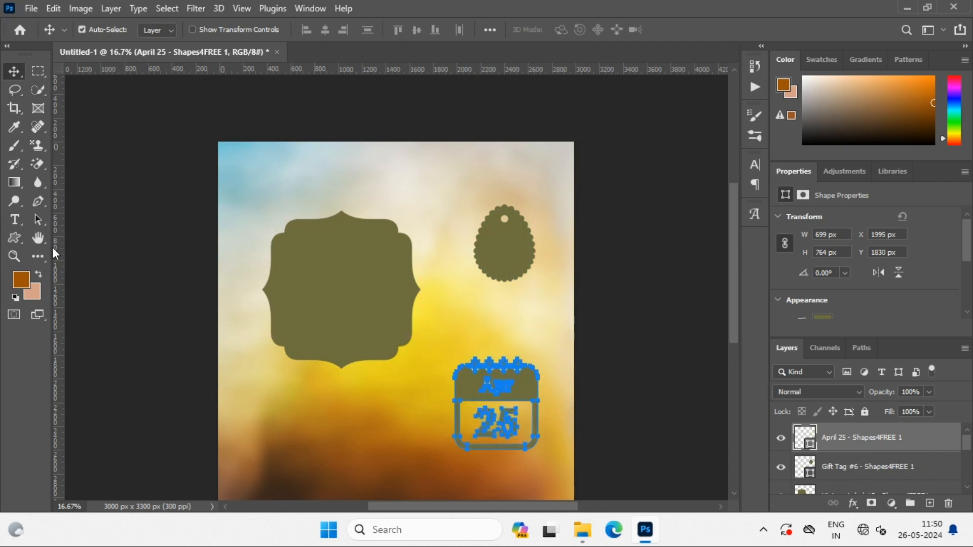
# Import the ribbon-silhouettes-Shapes4FREE set into the custom shapes
pyautogui.click(14, 238)
pyautogui.click(578, 29)
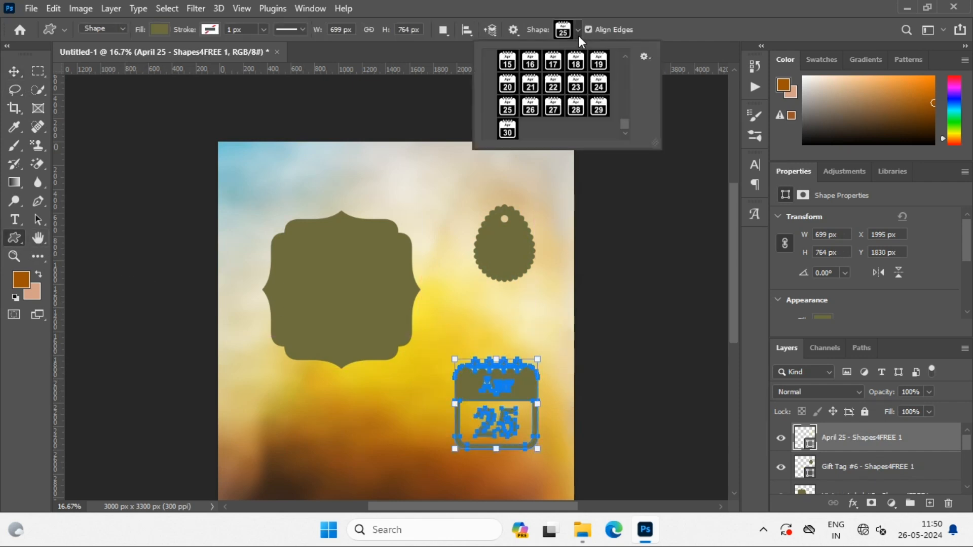
pyautogui.click(645, 56)
pyautogui.click(689, 198)
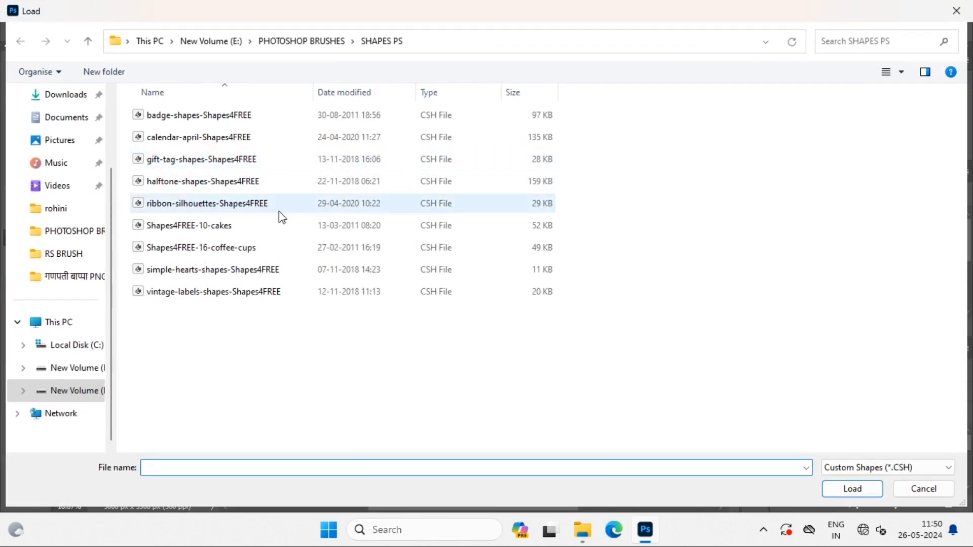
pyautogui.doubleClick(198, 210)
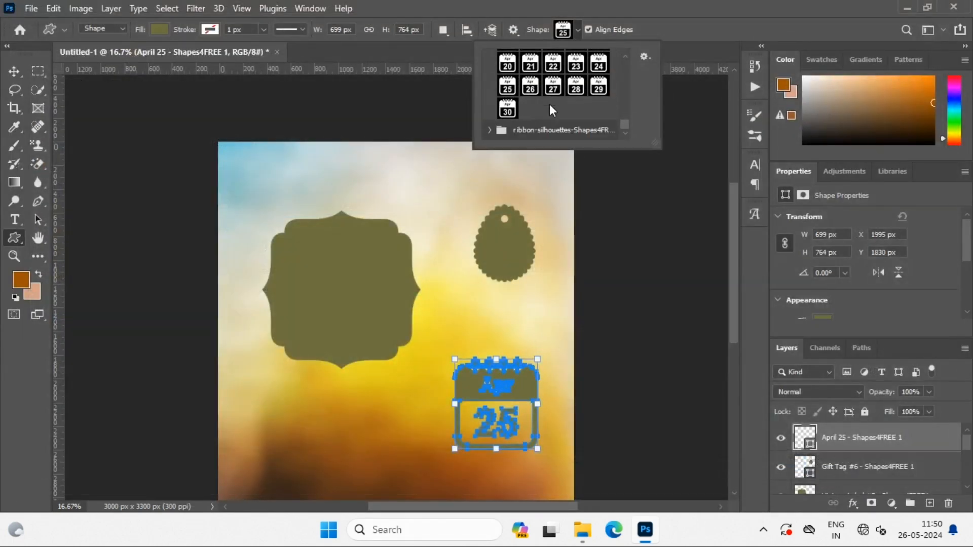
# Draw the Ribbon 01 shape about 1065 by 492 px near the image's upper edge, overlapping the top of the vintage label
pyautogui.click(490, 130)
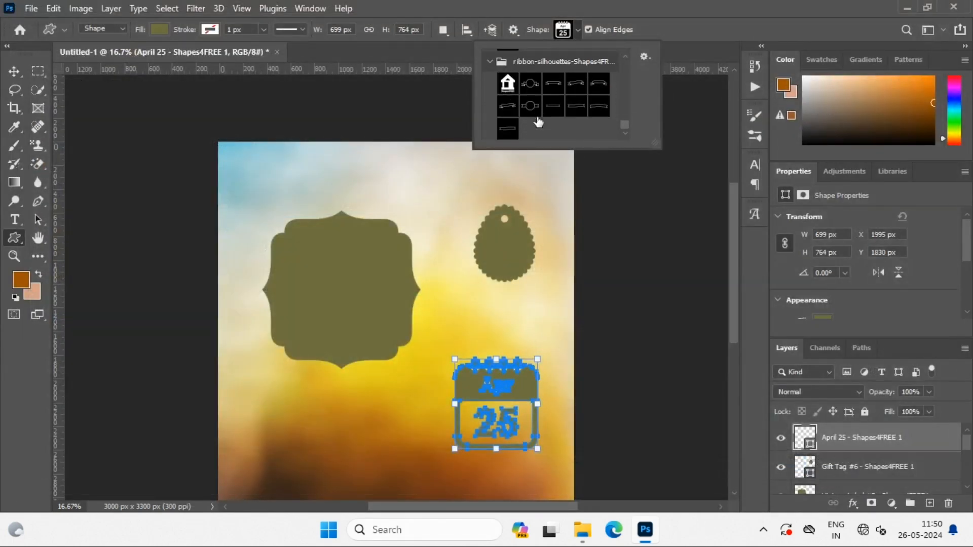
pyautogui.click(529, 86)
pyautogui.moveTo(347, 170); pyautogui.dragTo(473, 226)
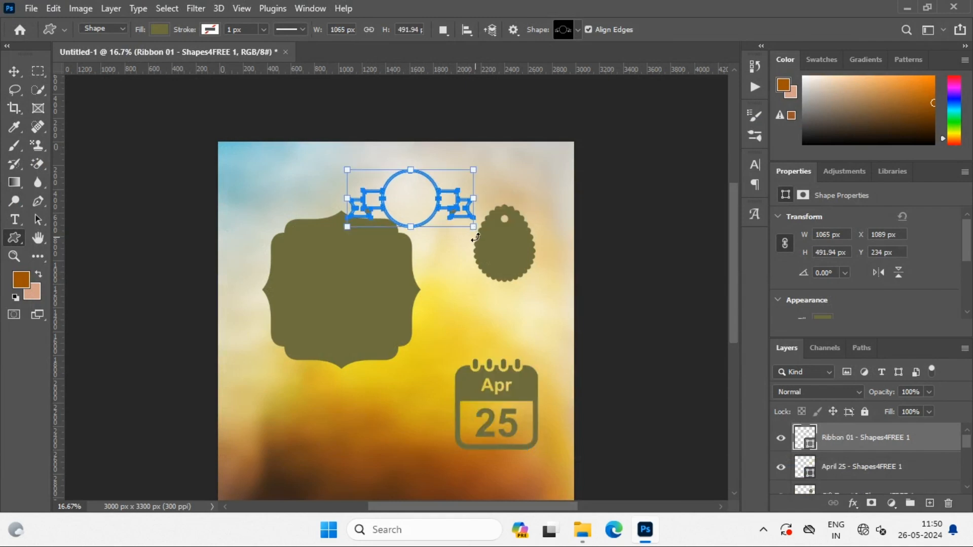
pyautogui.press('v')
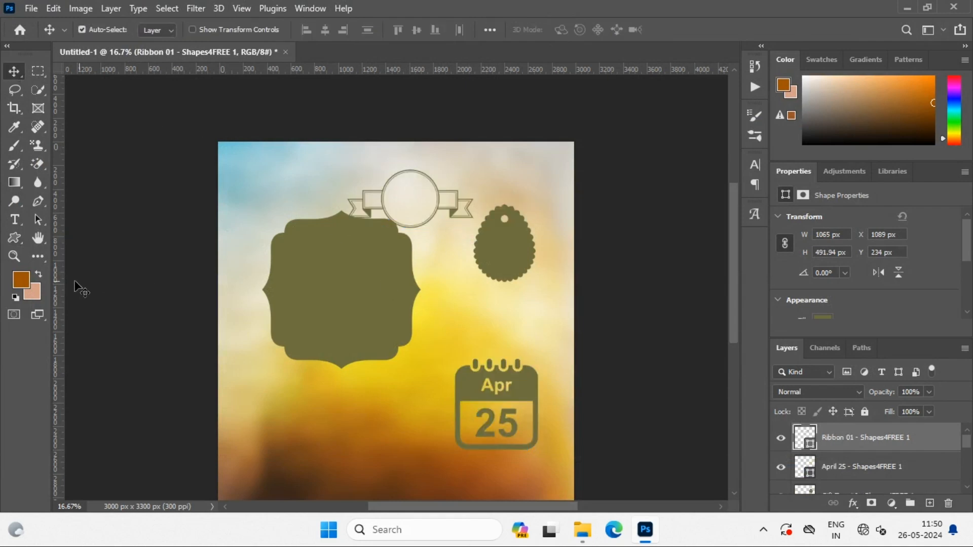
# Import the Shapes4FREE-10-cakes set into the custom shapes
pyautogui.rightClick(18, 239)
pyautogui.click(99, 290)
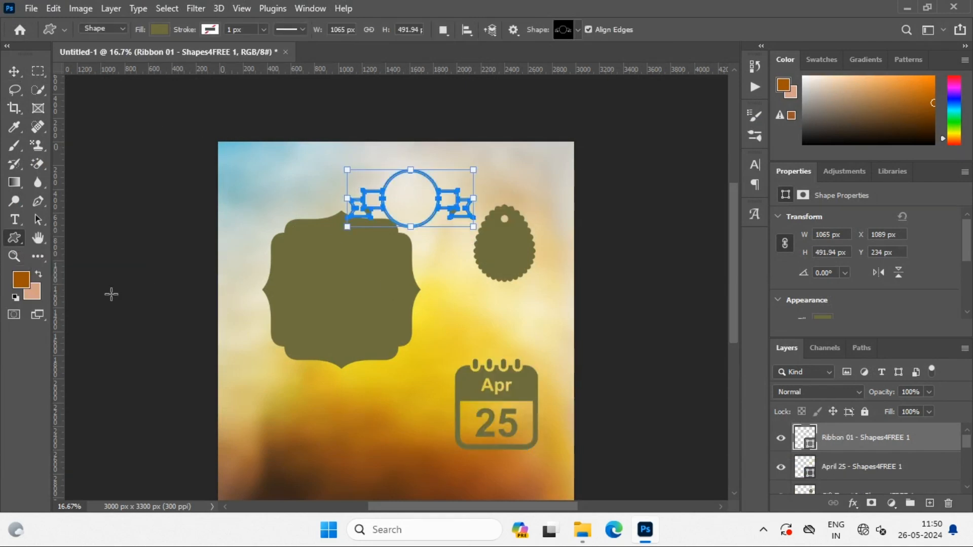
pyautogui.click(579, 31)
pyautogui.click(645, 56)
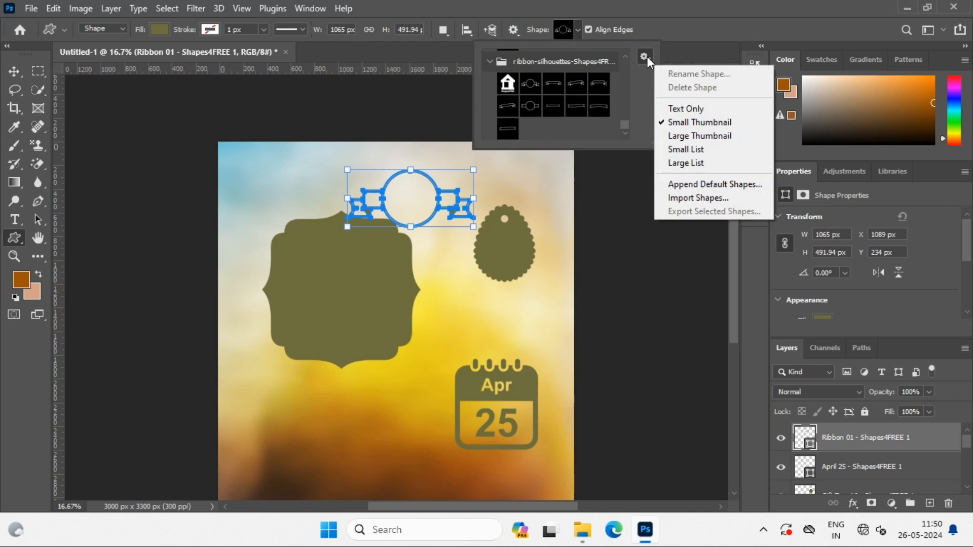
pyautogui.click(706, 195)
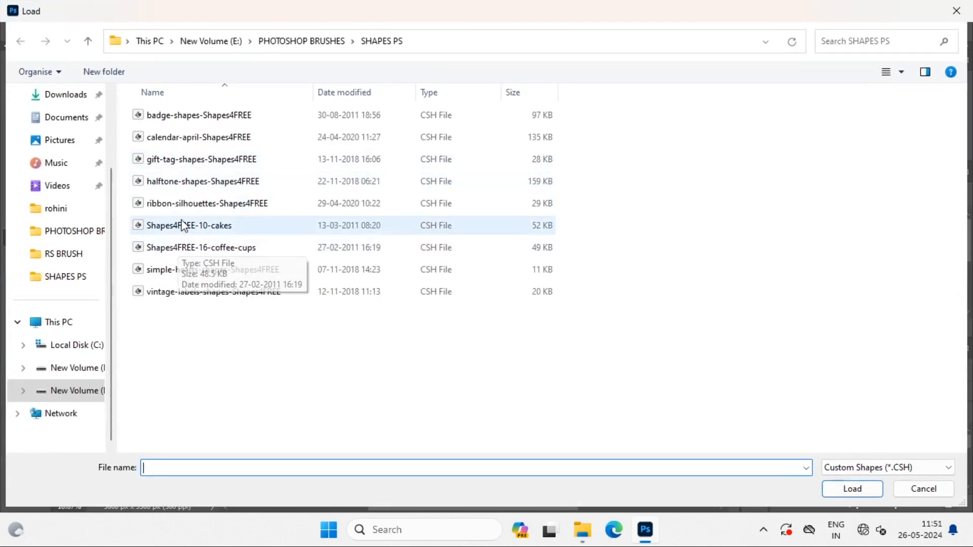
pyautogui.doubleClick(184, 225)
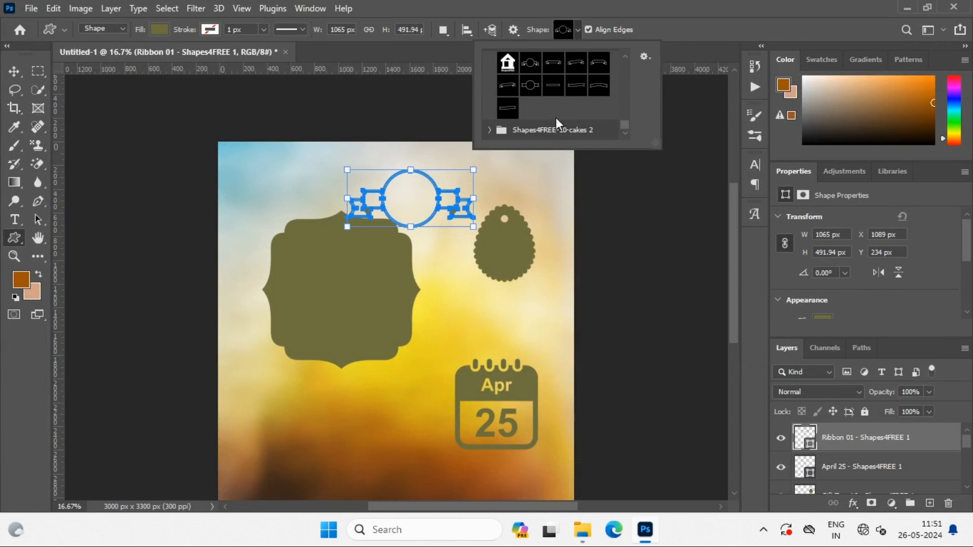
# Choose the tiered cake with a single candle from the cakes set and draw it below the vintage label, beside the calendar
pyautogui.click(490, 129)
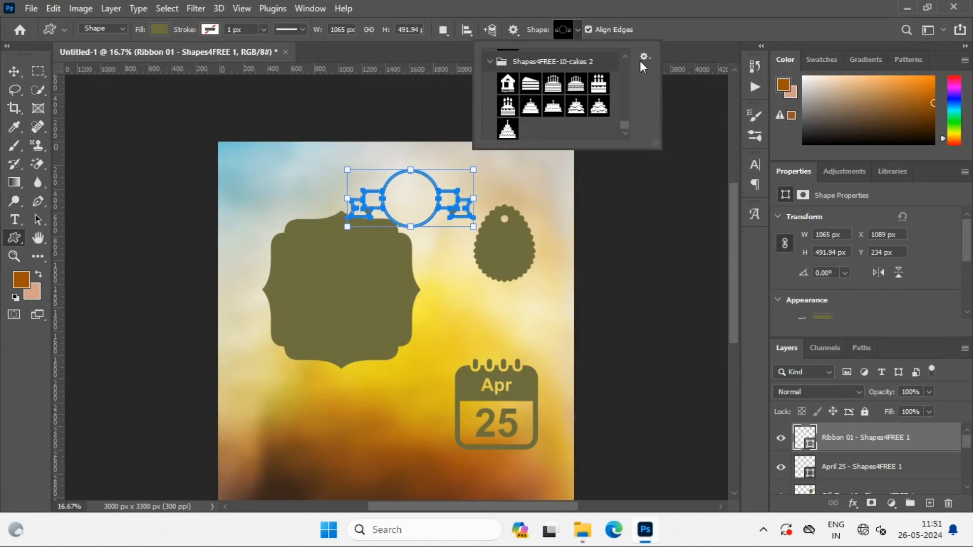
pyautogui.scroll(4, 552, 144)
pyautogui.scroll(5, 551, 123)
pyautogui.scroll(-5, 551, 121)
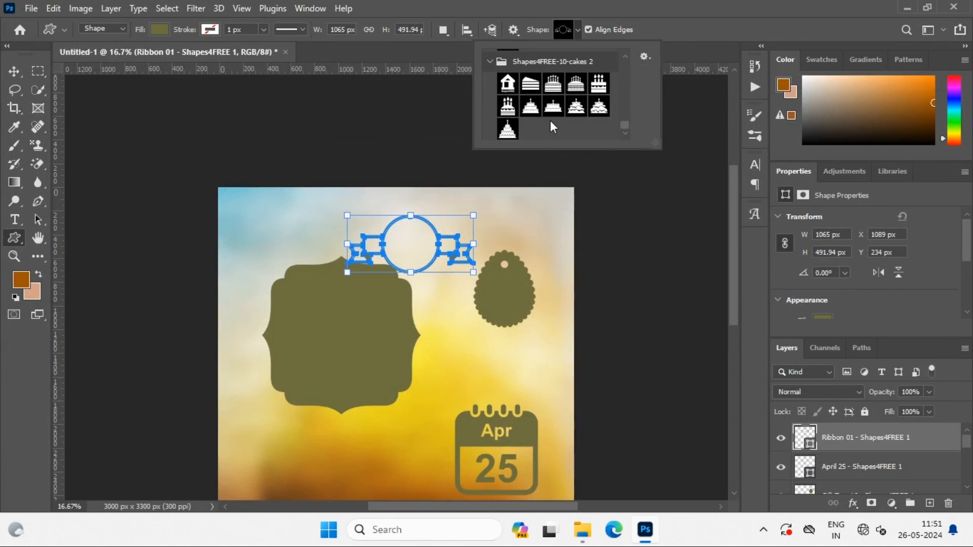
pyautogui.click(530, 105)
pyautogui.scroll(-5, 358, 374)
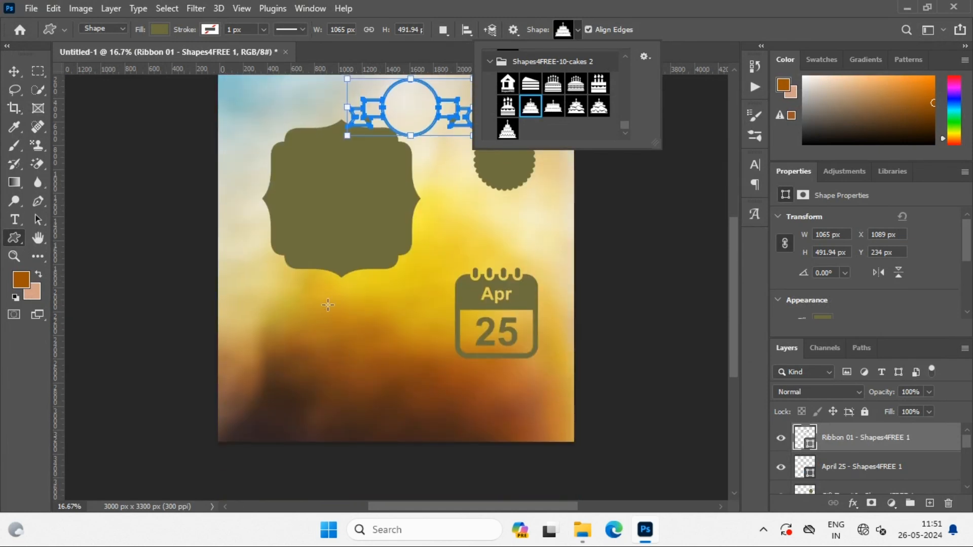
pyautogui.moveTo(328, 304); pyautogui.dragTo(406, 338)
pyautogui.click(14, 71)
pyautogui.hotkey('ctrl', 'z')
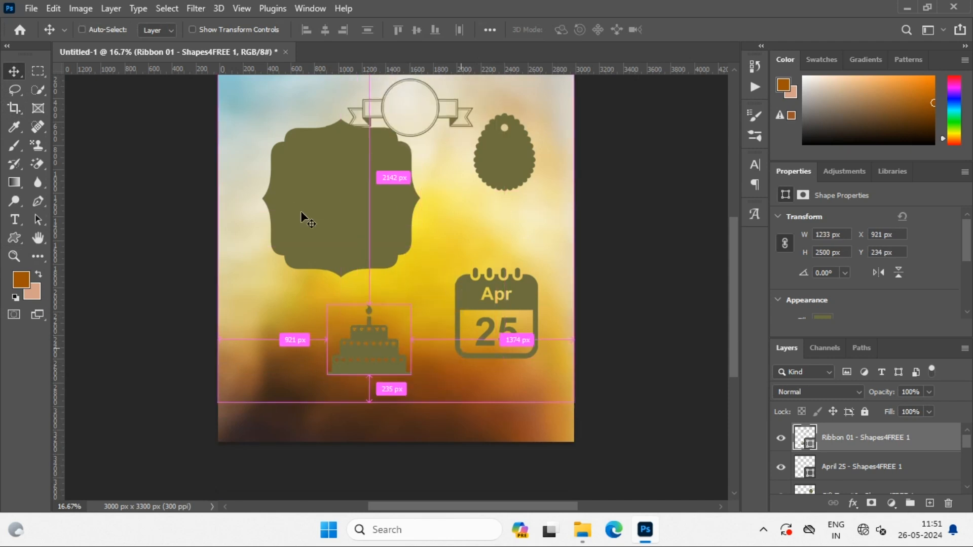
# Import the Shapes4FREE-16-coffee-cups set into the custom shapes
pyautogui.click(14, 238)
pyautogui.click(577, 30)
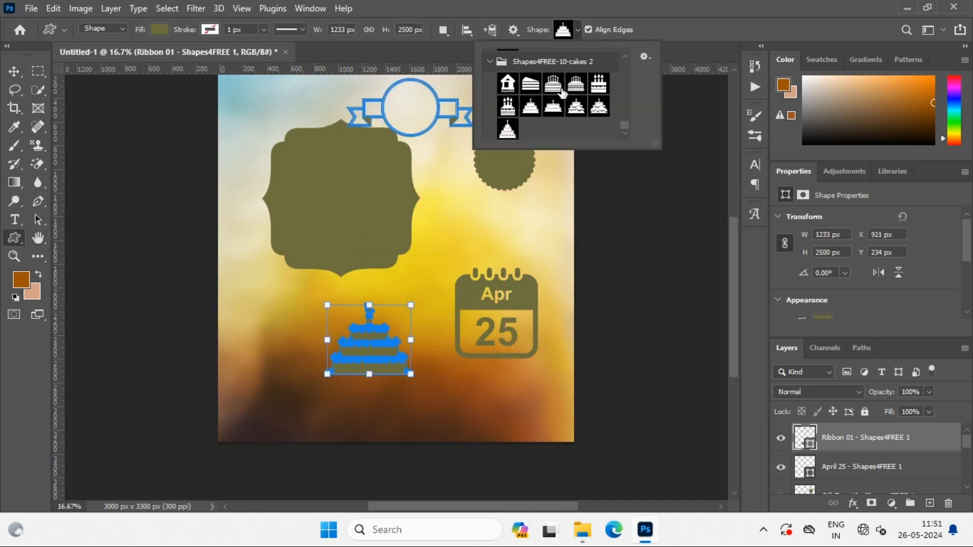
pyautogui.click(644, 56)
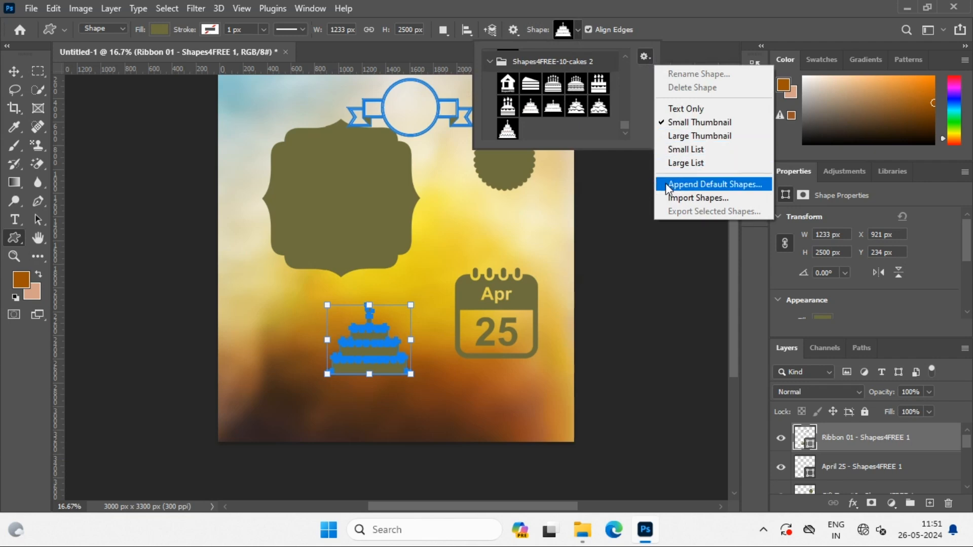
pyautogui.click(667, 196)
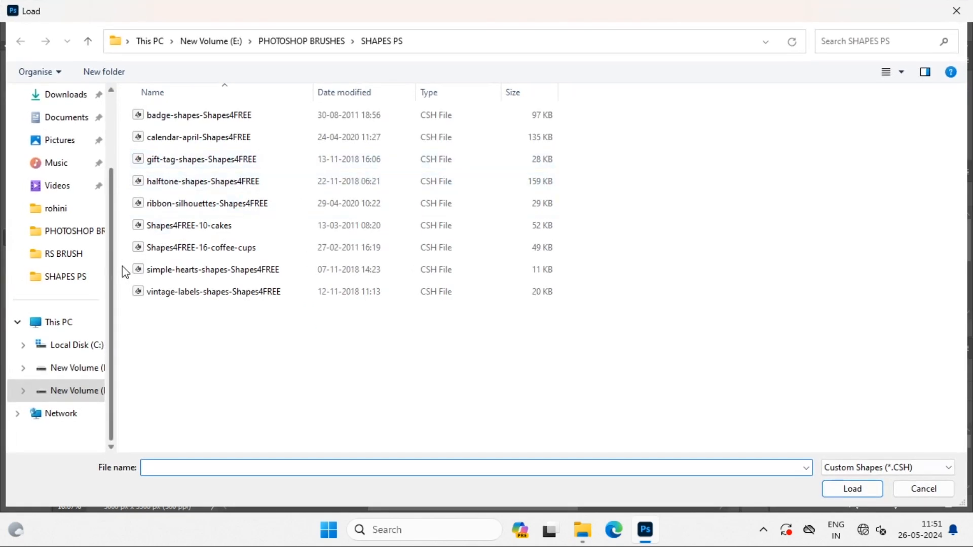
pyautogui.doubleClick(192, 249)
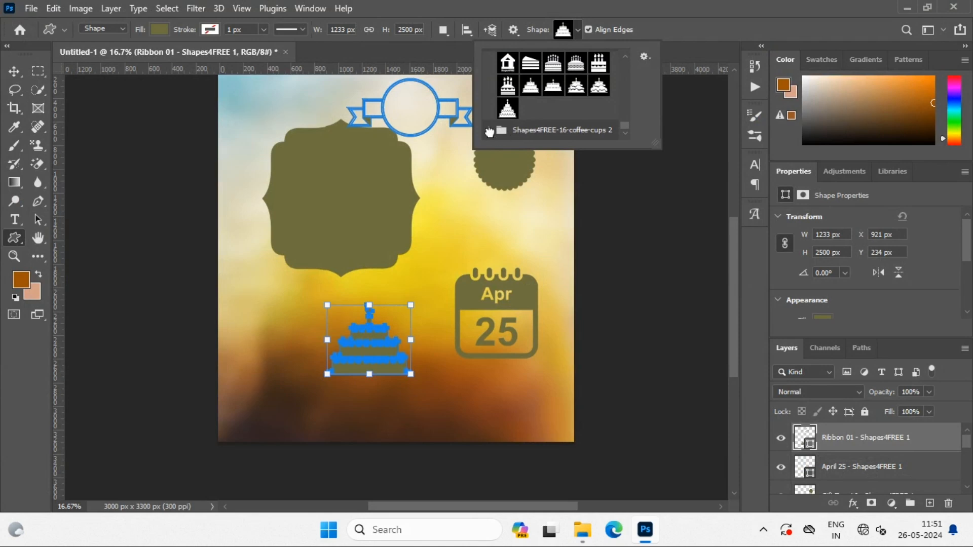
# Choose the steaming Cup 07 from the coffee cups set and draw it about 303 by 354 px between the vintage label and the calendar
pyautogui.click(490, 128)
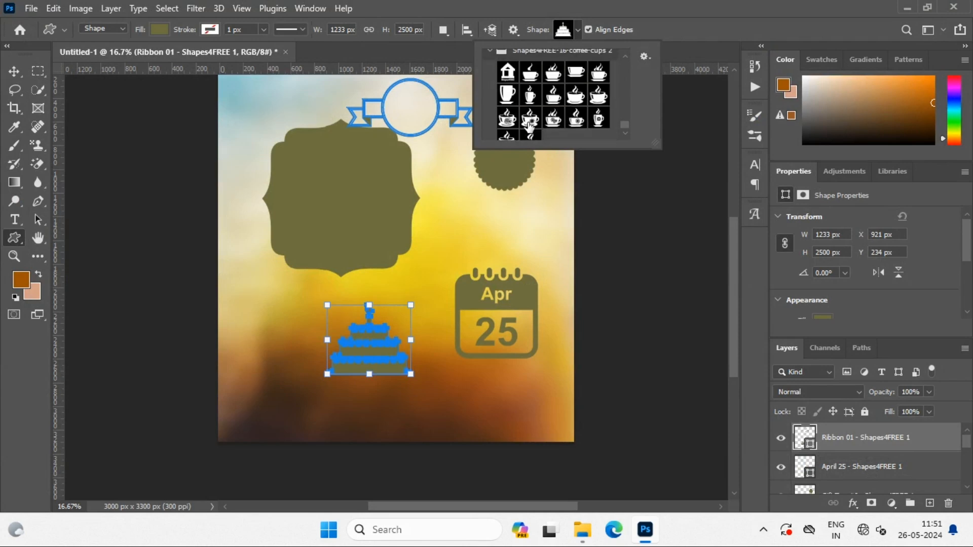
pyautogui.click(554, 85)
pyautogui.moveTo(441, 220); pyautogui.dragTo(459, 238)
pyautogui.press('v')
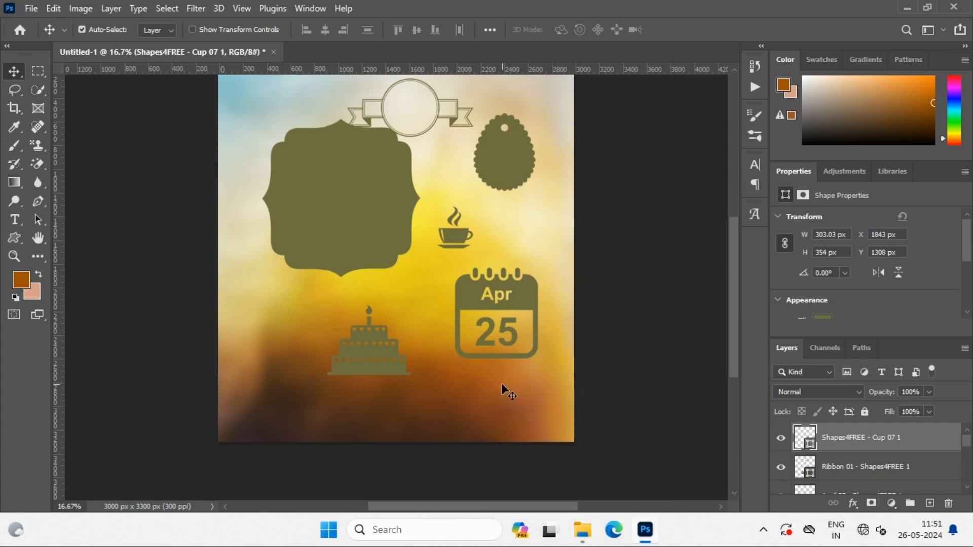
# Move the vintage label down and to the left, to about X 111 px, Y 764 px, clear of the ribbon
pyautogui.scroll(2, 501, 383)
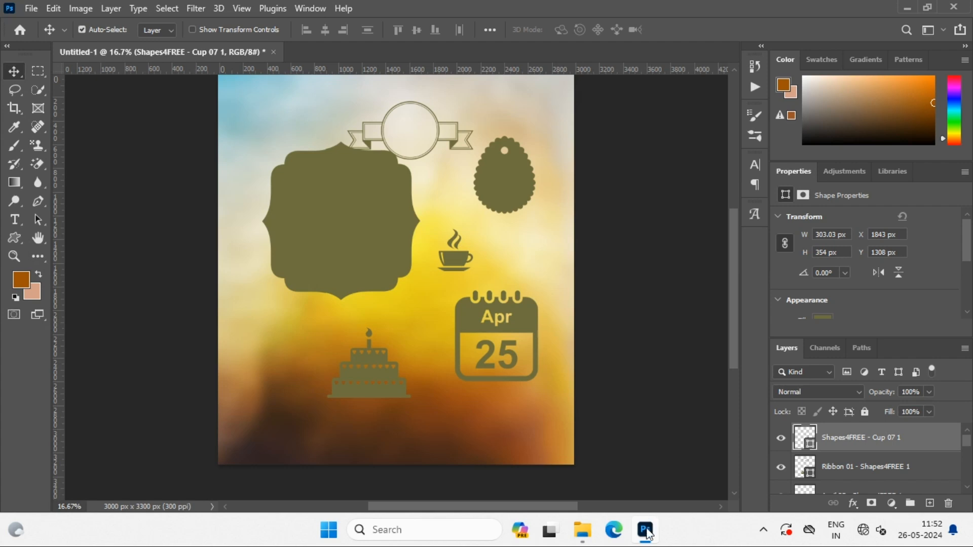
pyautogui.moveTo(647, 532)
pyautogui.moveTo(361, 221); pyautogui.dragTo(324, 259)
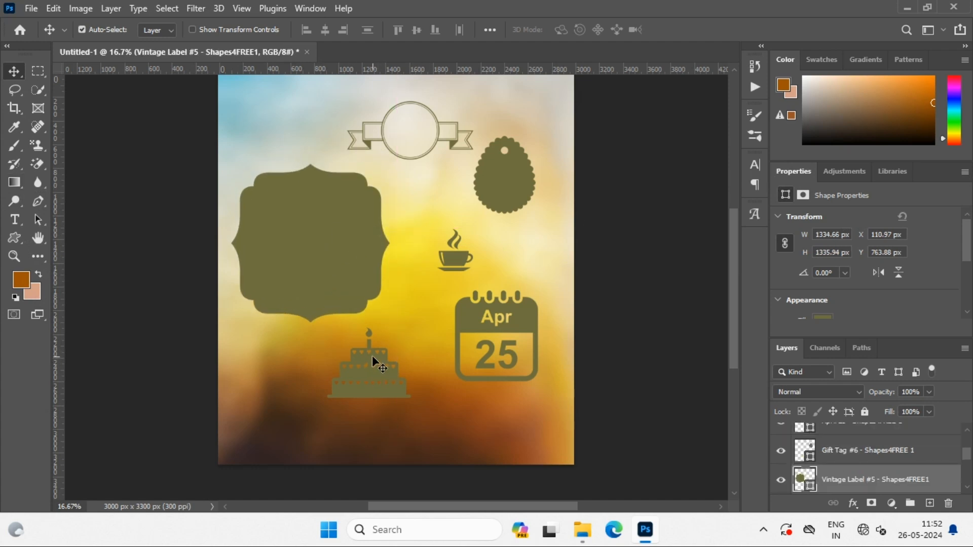
# Shift the ribbon-and-cake layer slightly down to about X 913 px, Y 290 px, and the gift tag right to about X 2217 px
pyautogui.moveTo(373, 358); pyautogui.dragTo(377, 380)
pyautogui.click(417, 442)
pyautogui.click(360, 368)
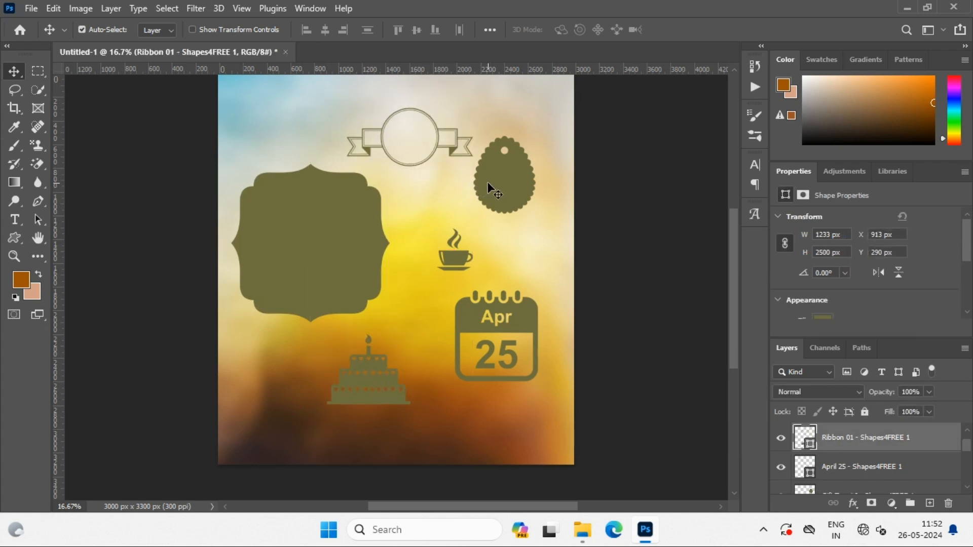
pyautogui.moveTo(487, 182); pyautogui.dragTo(496, 182)
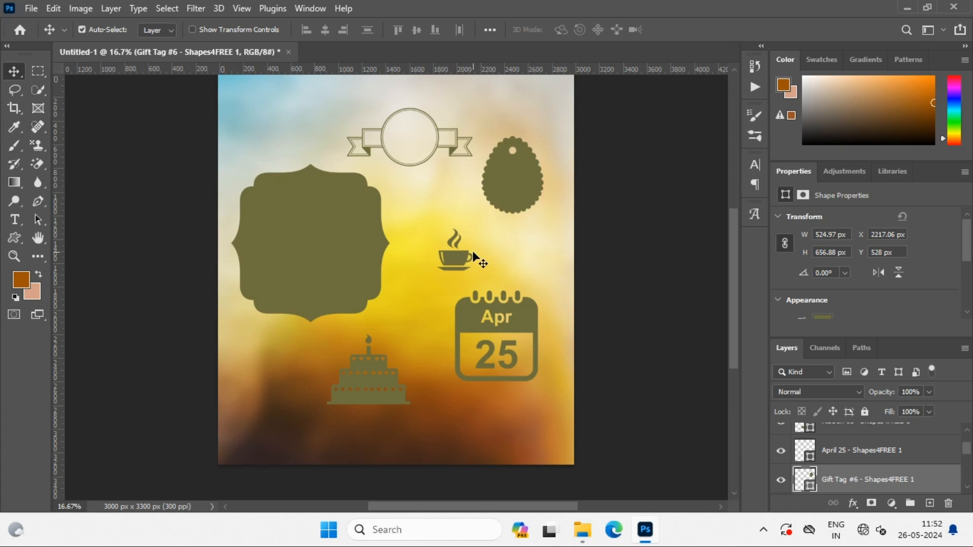